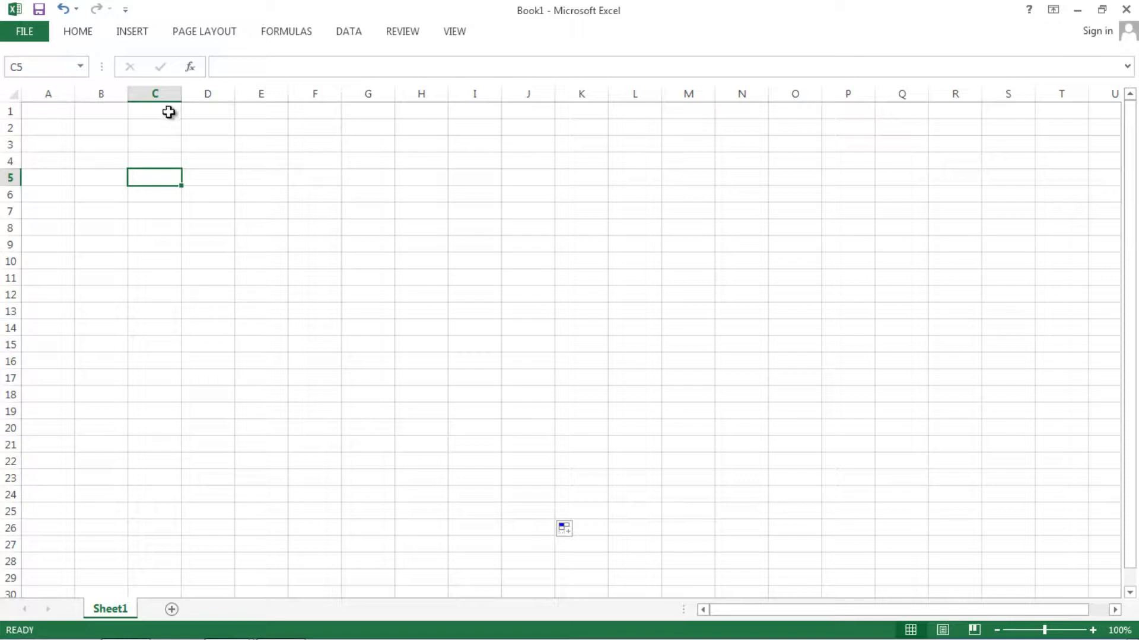
Insert the bottle picture from the chapt 4 exercise folder into Sheet1.
left_click(130, 35)
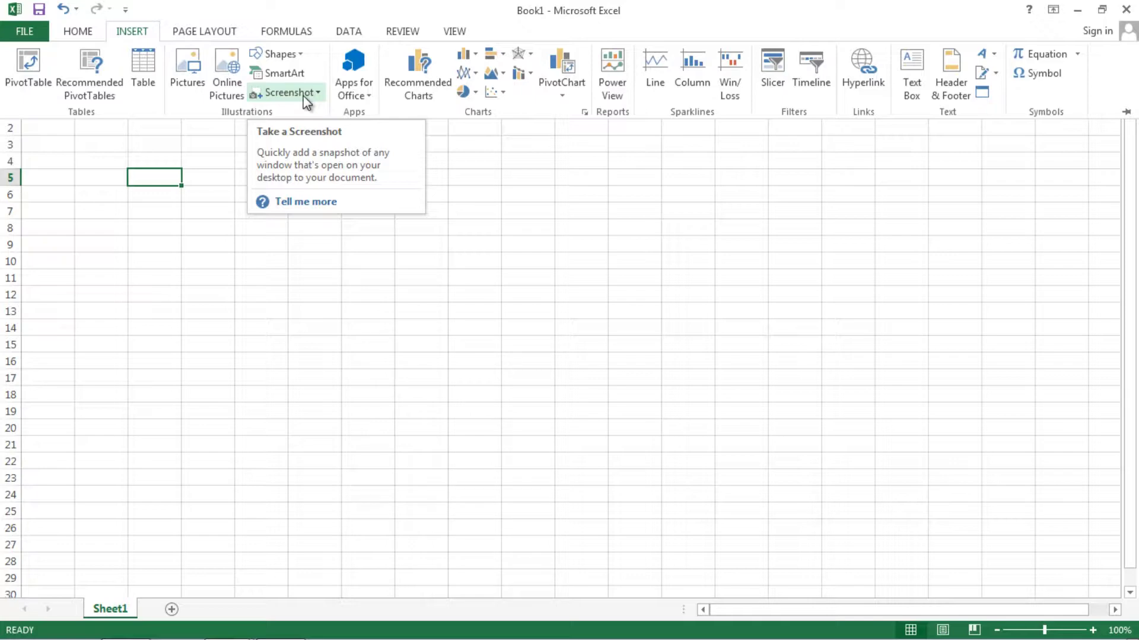
left_click(199, 67)
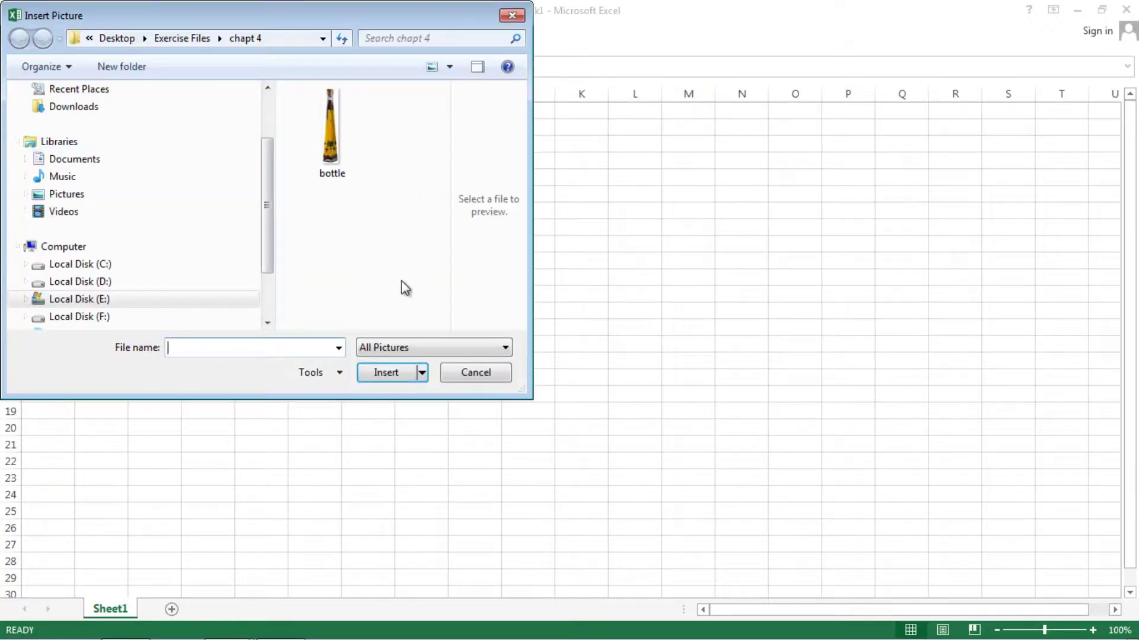
left_click(329, 156)
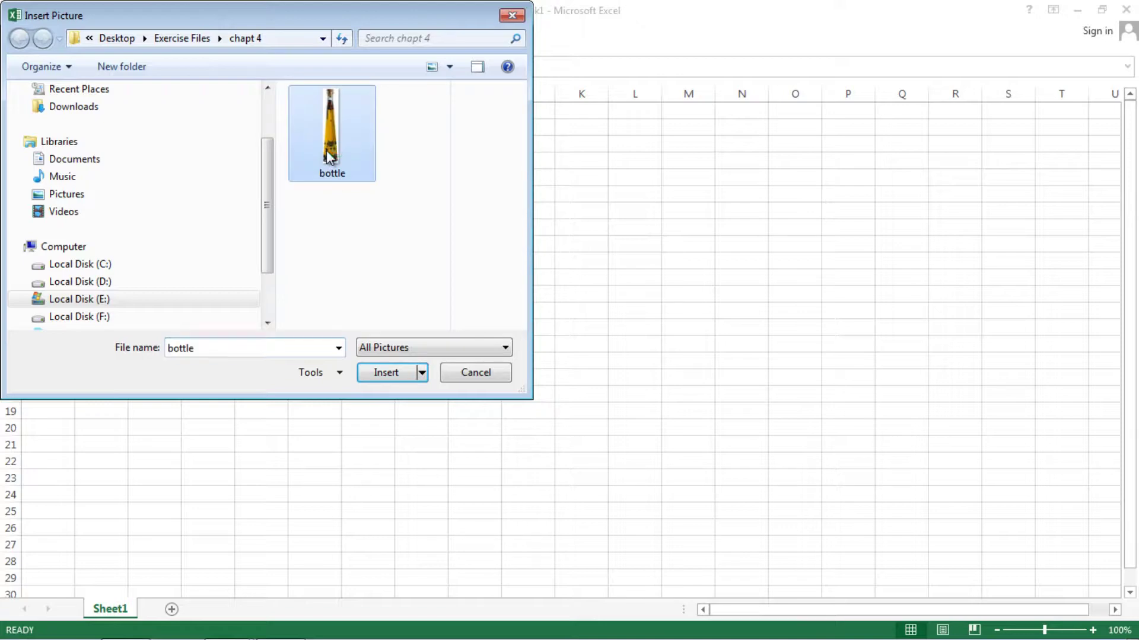
left_click(386, 375)
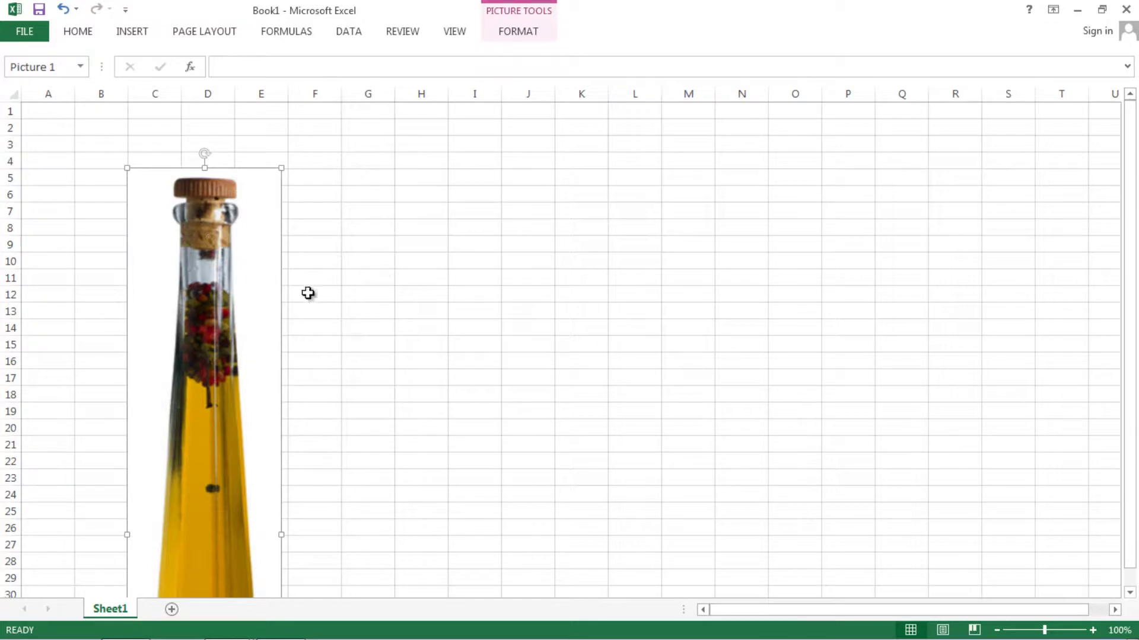
Shrink the bottle picture proportionally to about 12.5 cm high by 3.3 cm wide and move it to columns F to H from row 5.
scroll(308, 293, "down", 7)
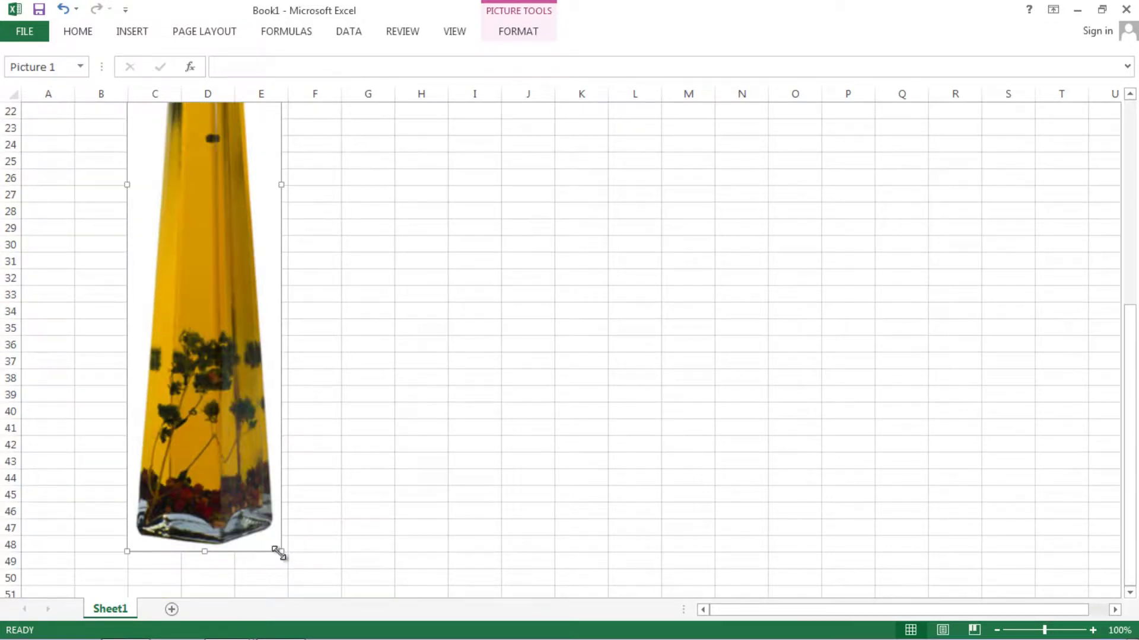
left_click_drag(279, 553, 232, 216)
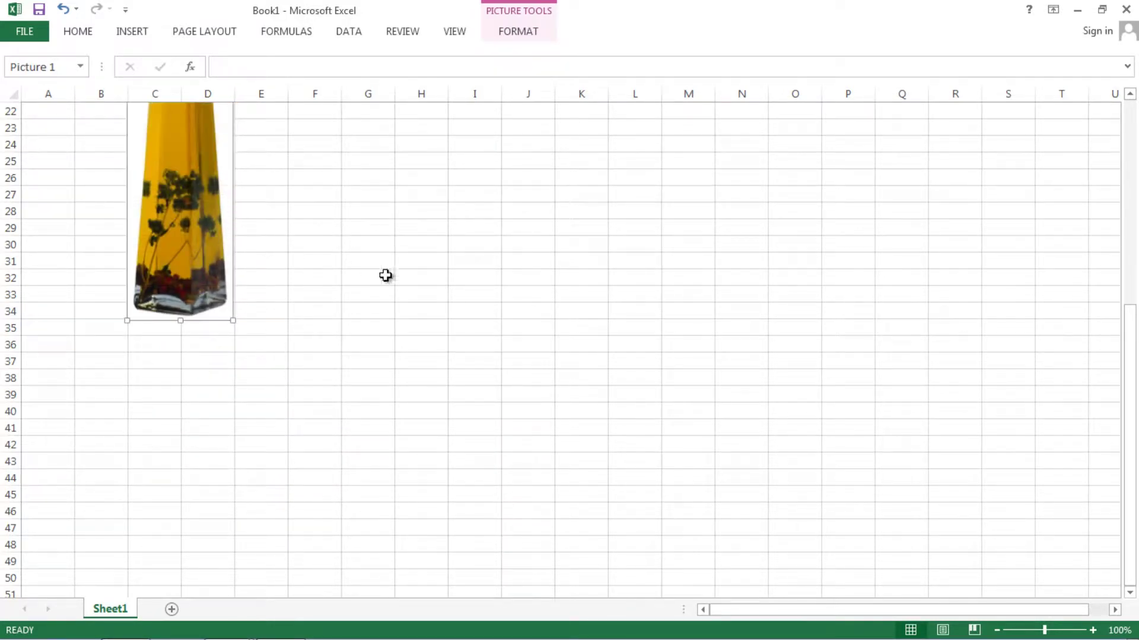
left_click(1129, 94)
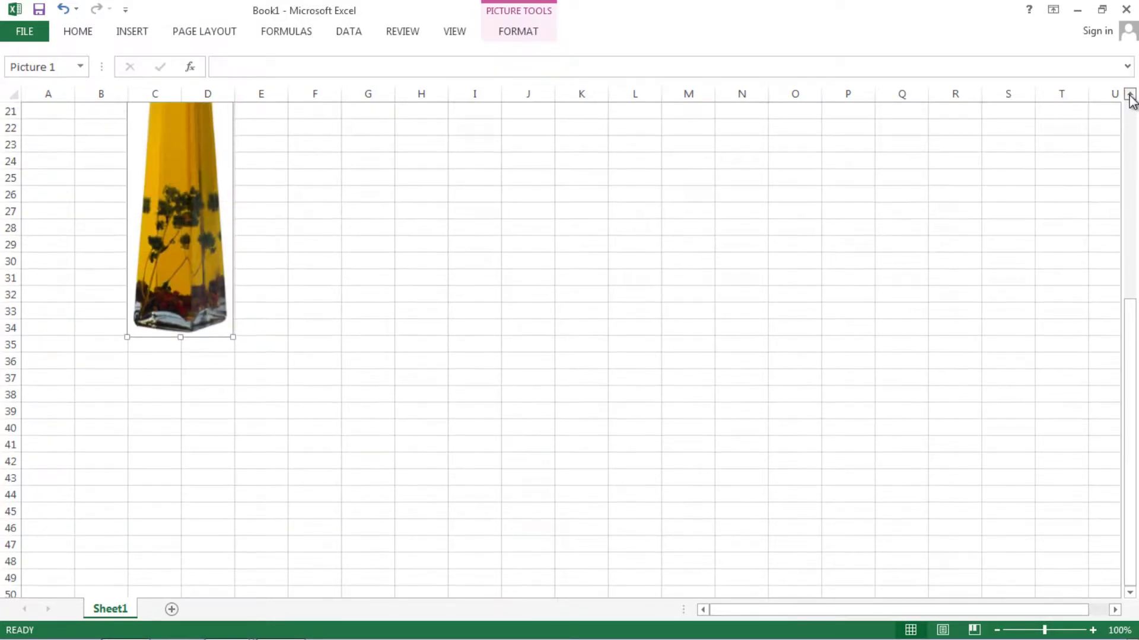
scroll(1129, 95, "up", 5)
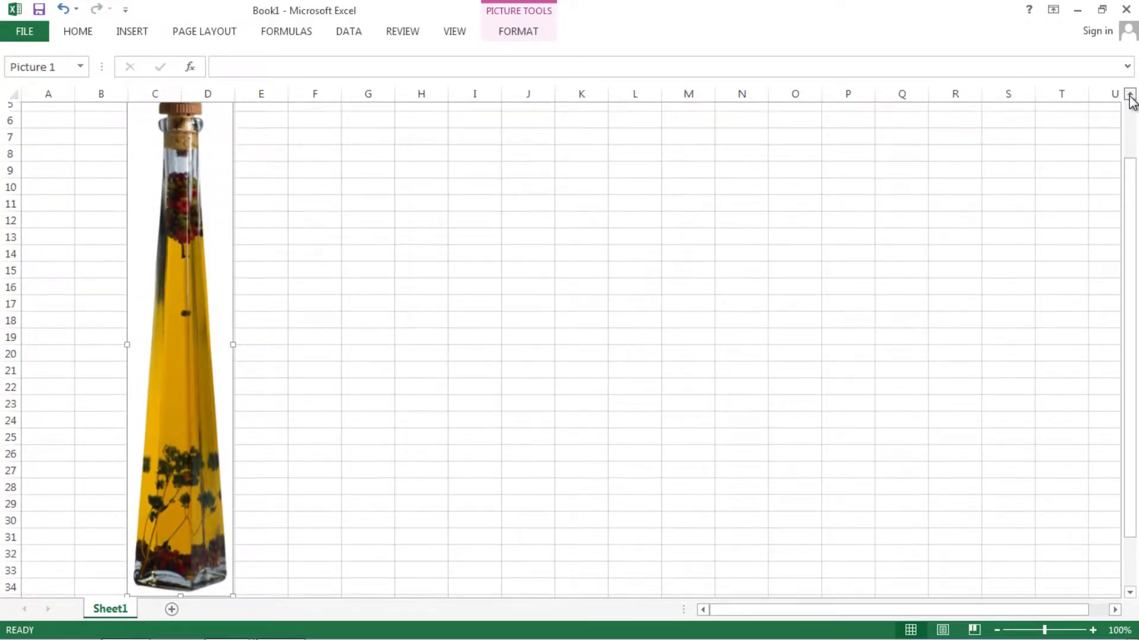
scroll(1131, 98, "up", 2)
left_click_drag(181, 175, 181, 262)
left_click_drag(180, 318, 353, 228)
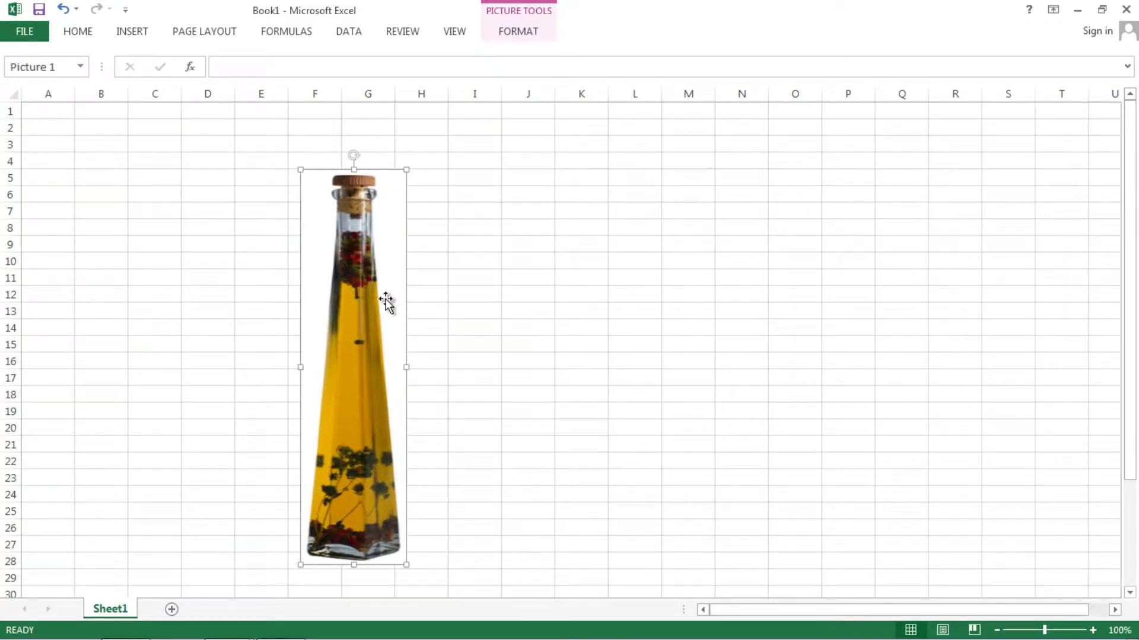
Recolor the bottle picture with the sepia variation.
left_click(519, 32)
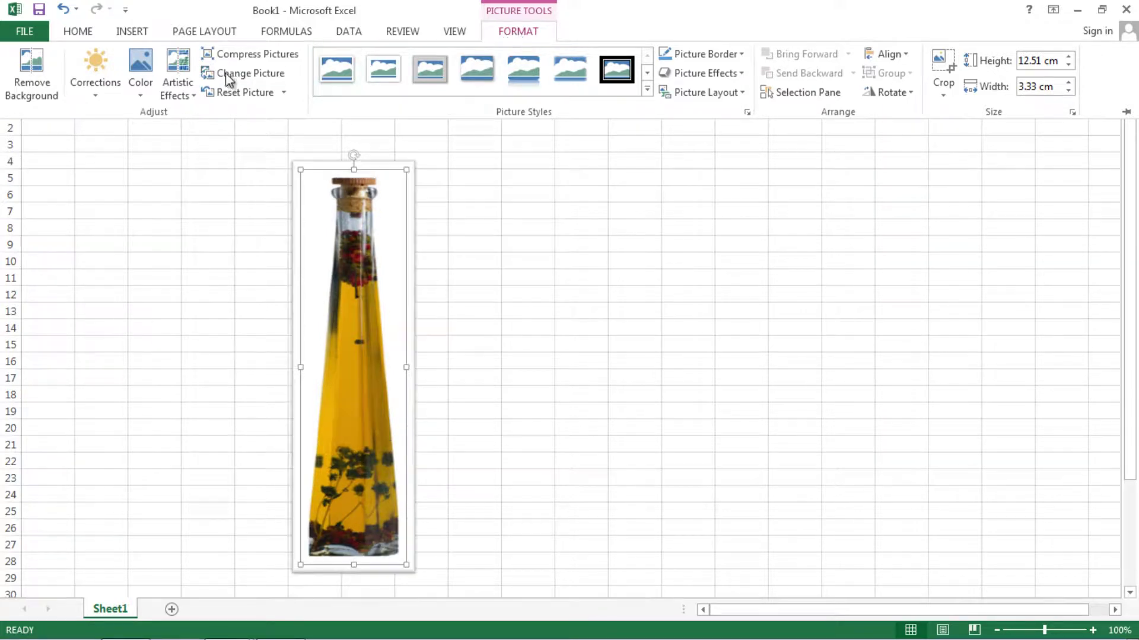
left_click(141, 98)
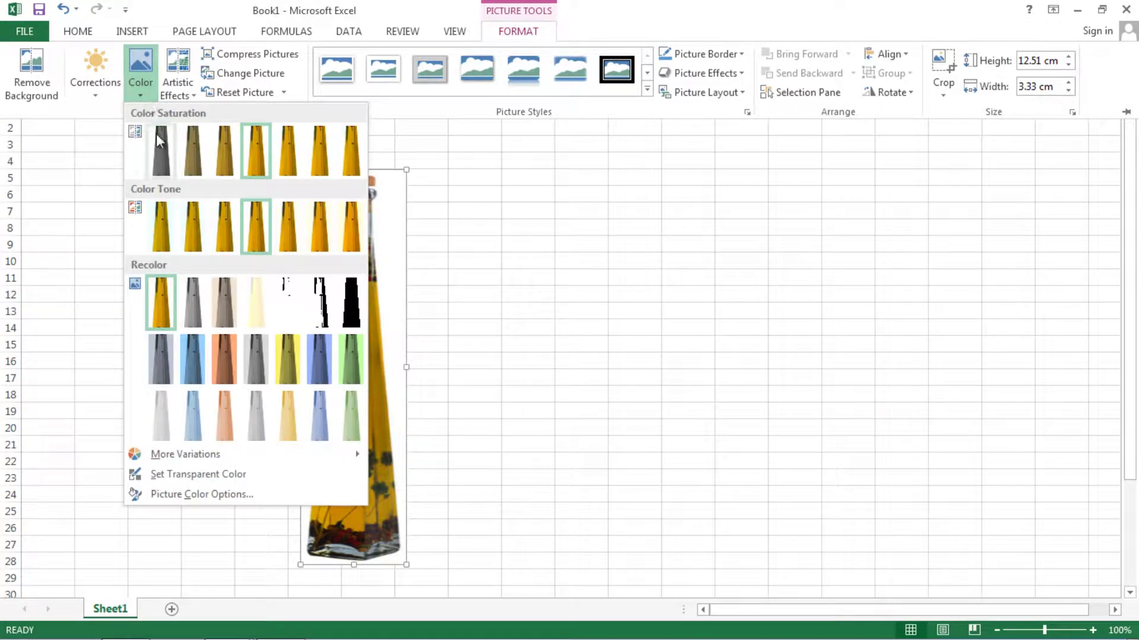
left_click(229, 309)
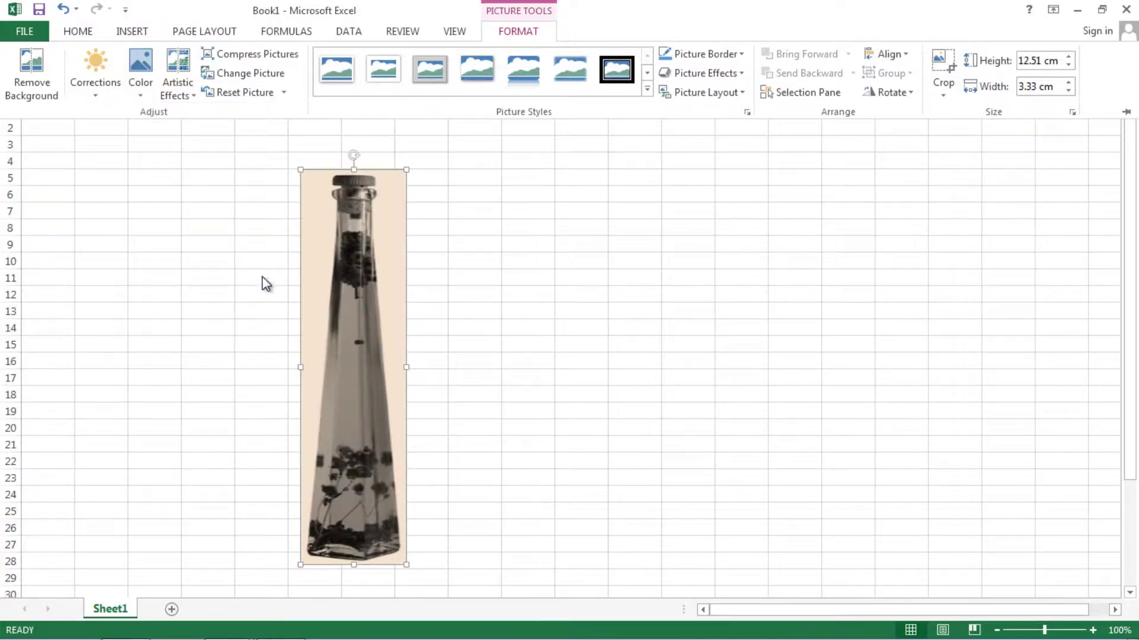
Try to replace the bottle picture with another one, allowing Office to connect to the Internet, and cancel the replacement.
left_click(272, 74)
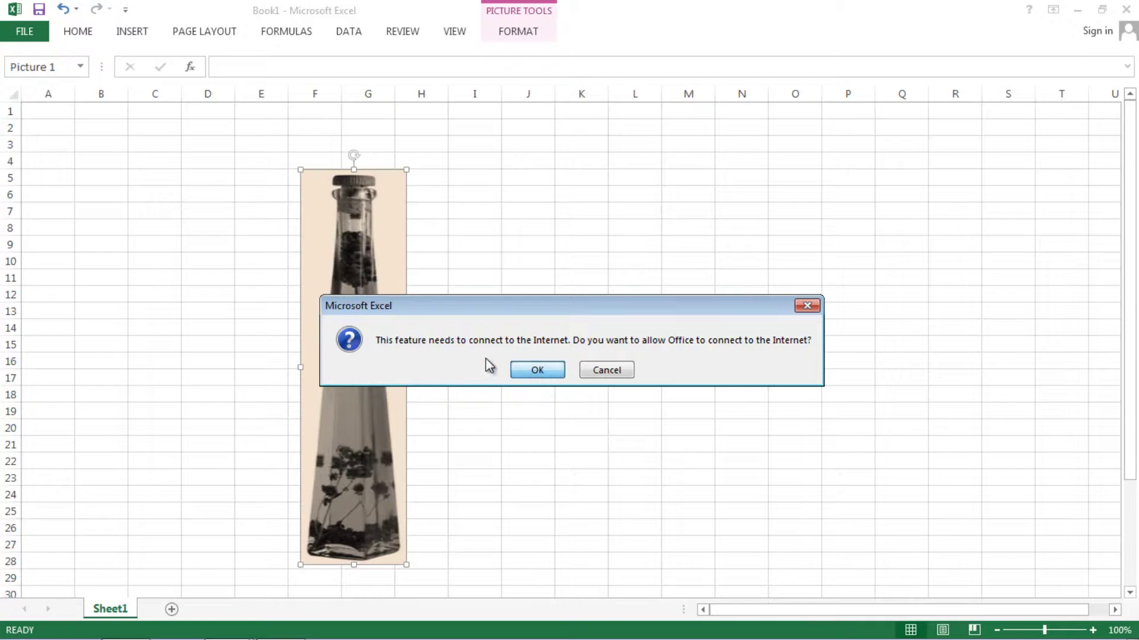
left_click(539, 370)
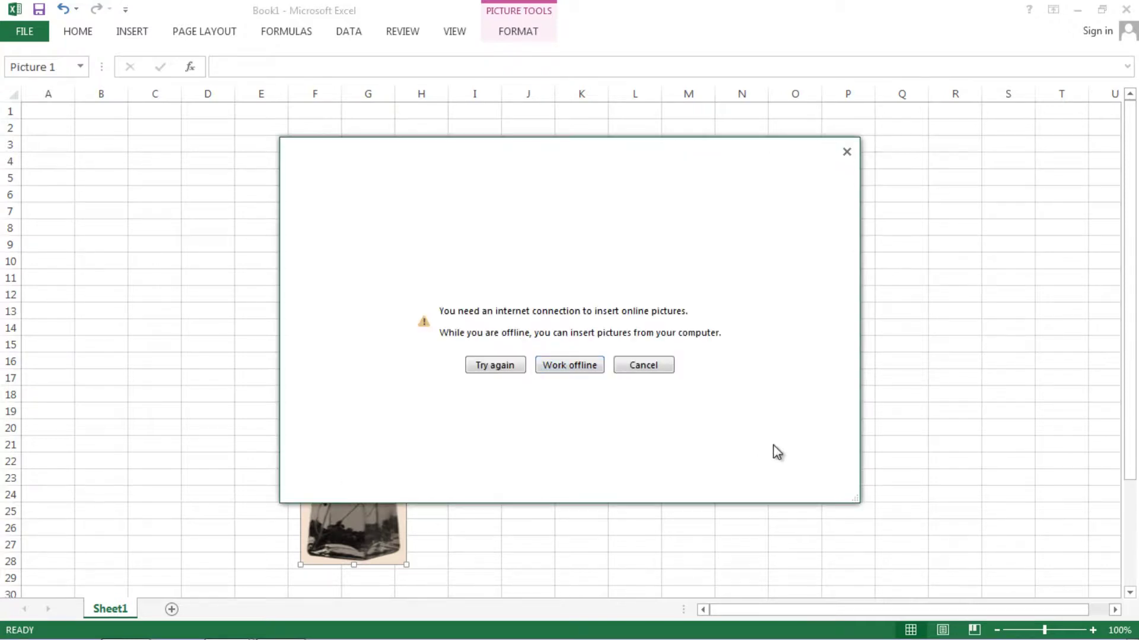
left_click(644, 365)
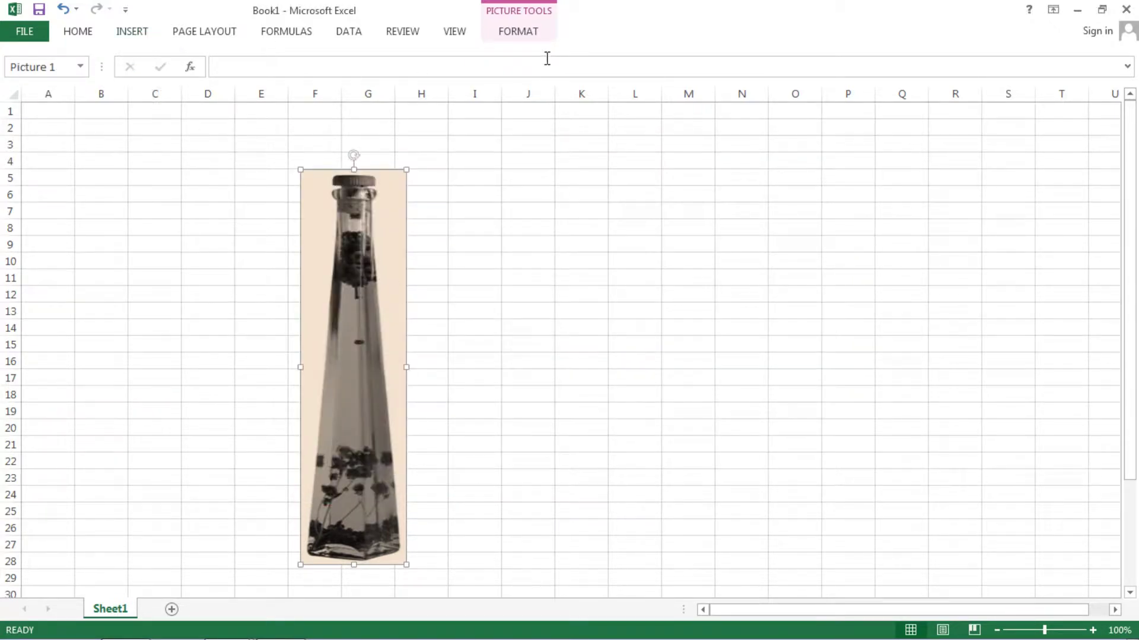
Apply the grainy film-like artistic effect to the bottle picture.
left_click(511, 32)
left_click(249, 92)
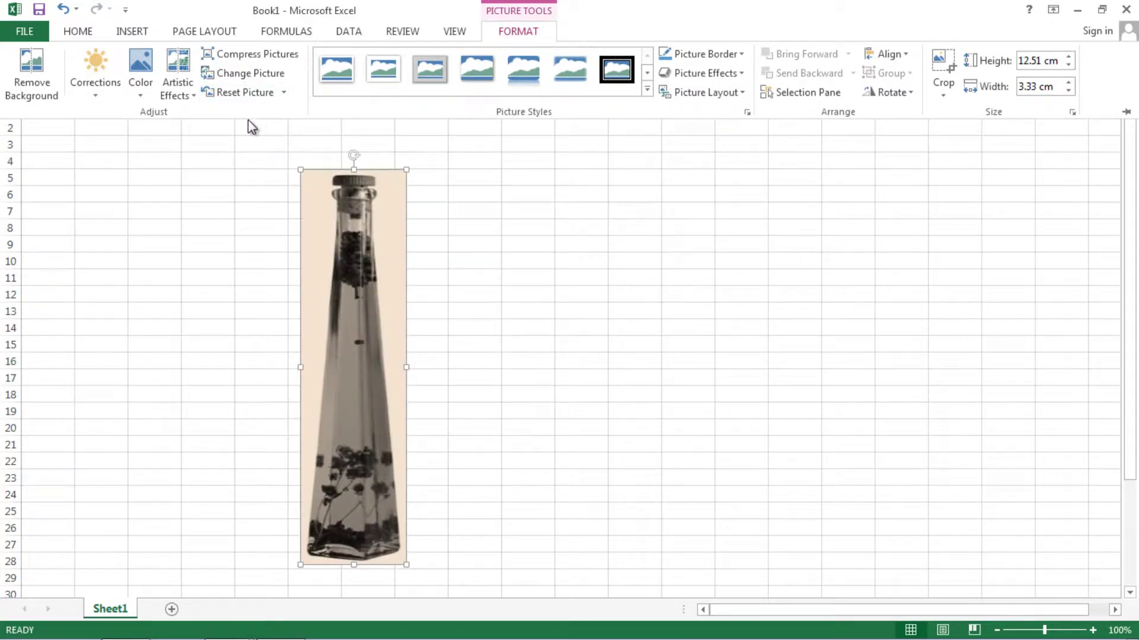
left_click(195, 97)
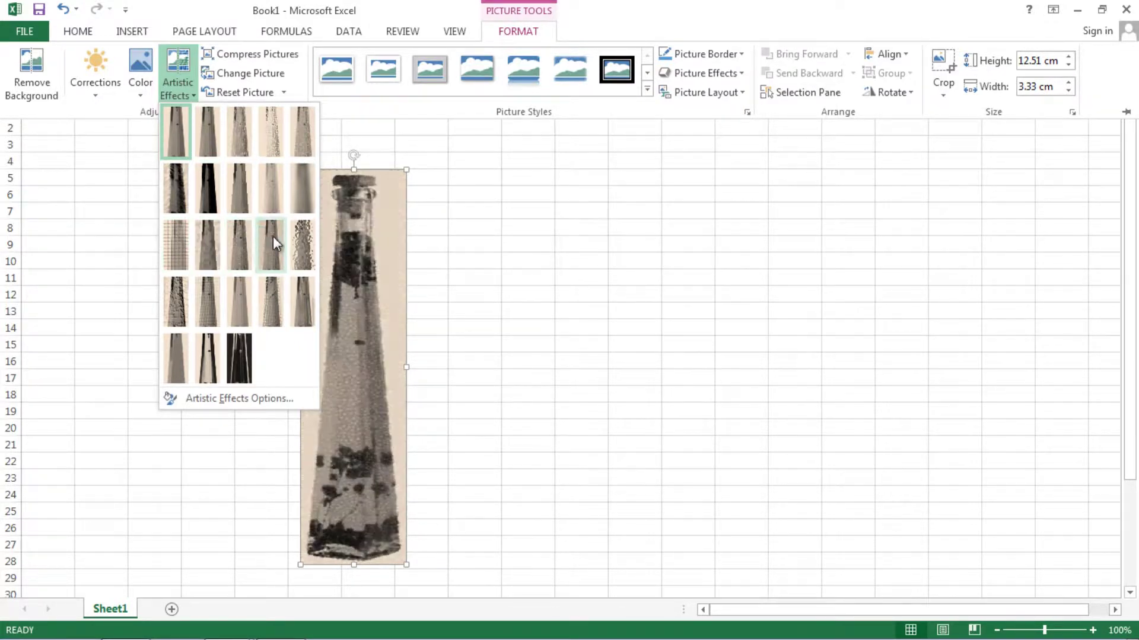
left_click(239, 236)
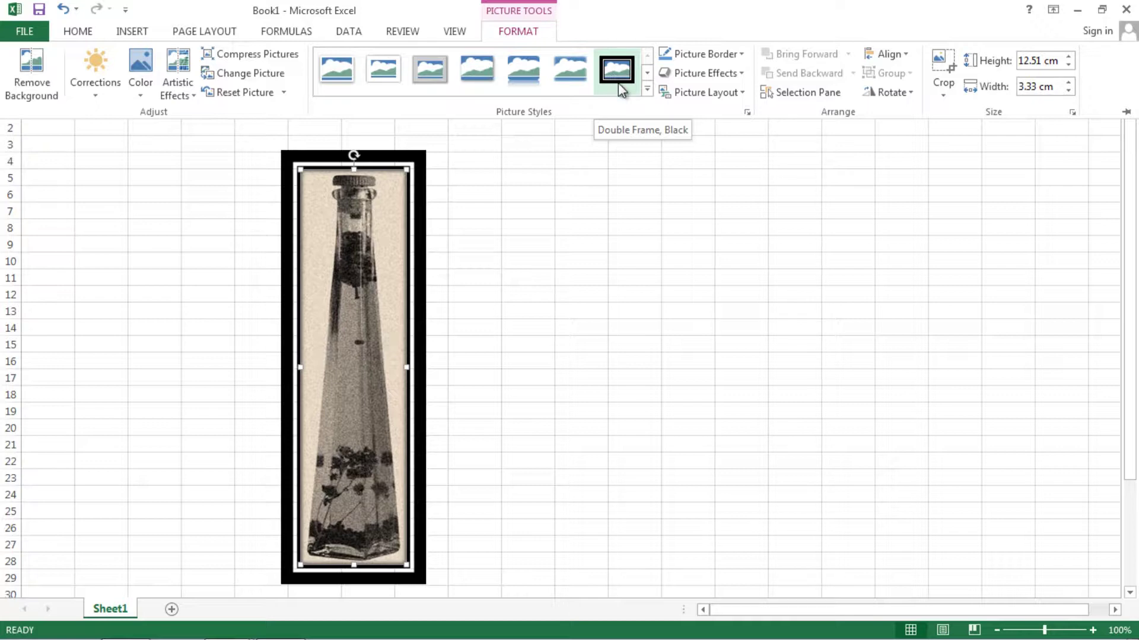
Examine the rotation options and the reflection and 3-D rotation effects available for the bottle picture.
left_click(885, 94)
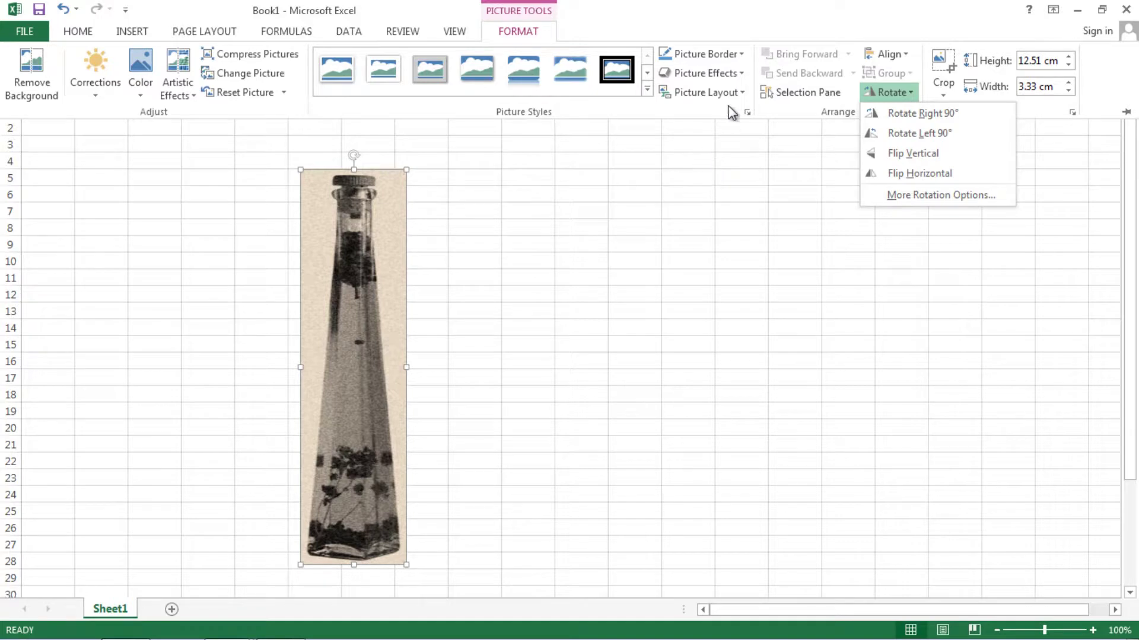
left_click(742, 76)
left_click(742, 75)
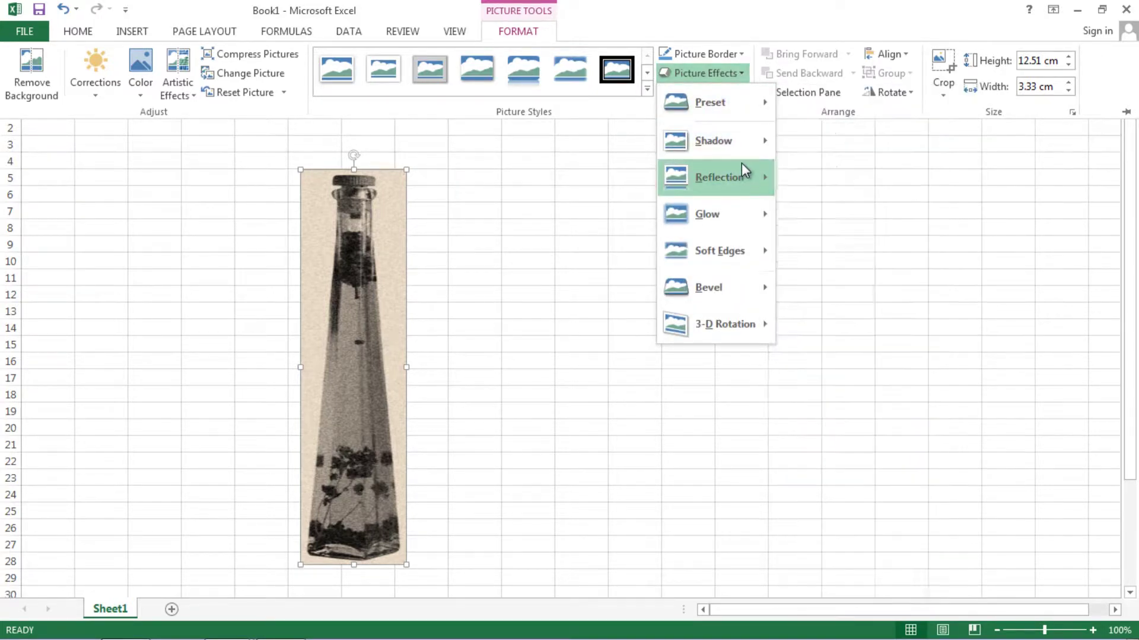
mouse_move(753, 175)
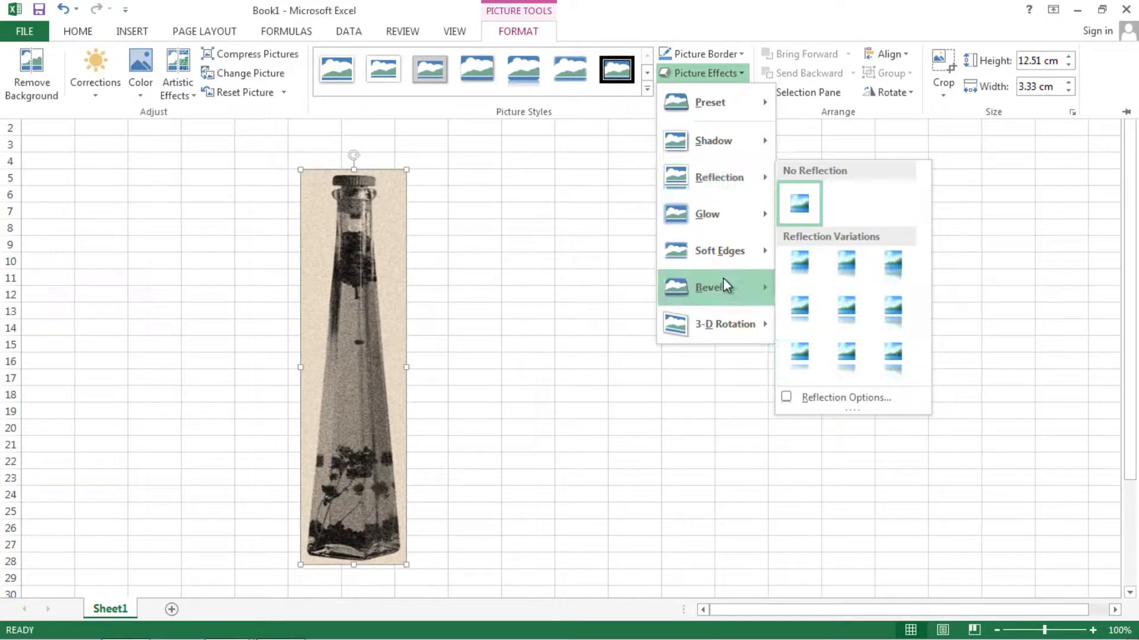
mouse_move(762, 329)
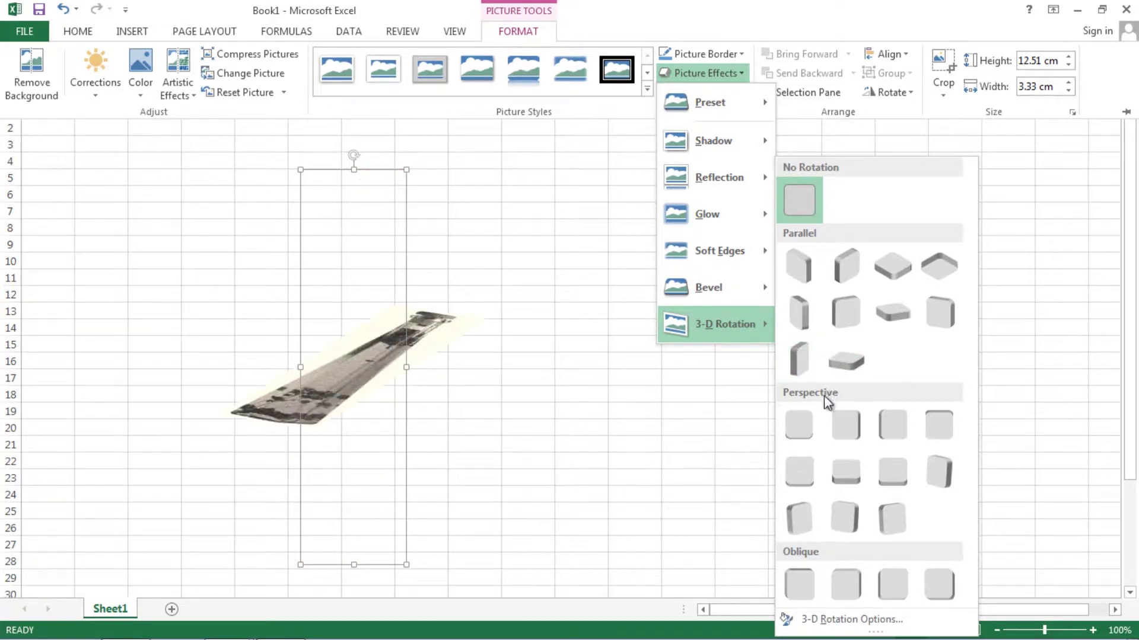
left_click(573, 396)
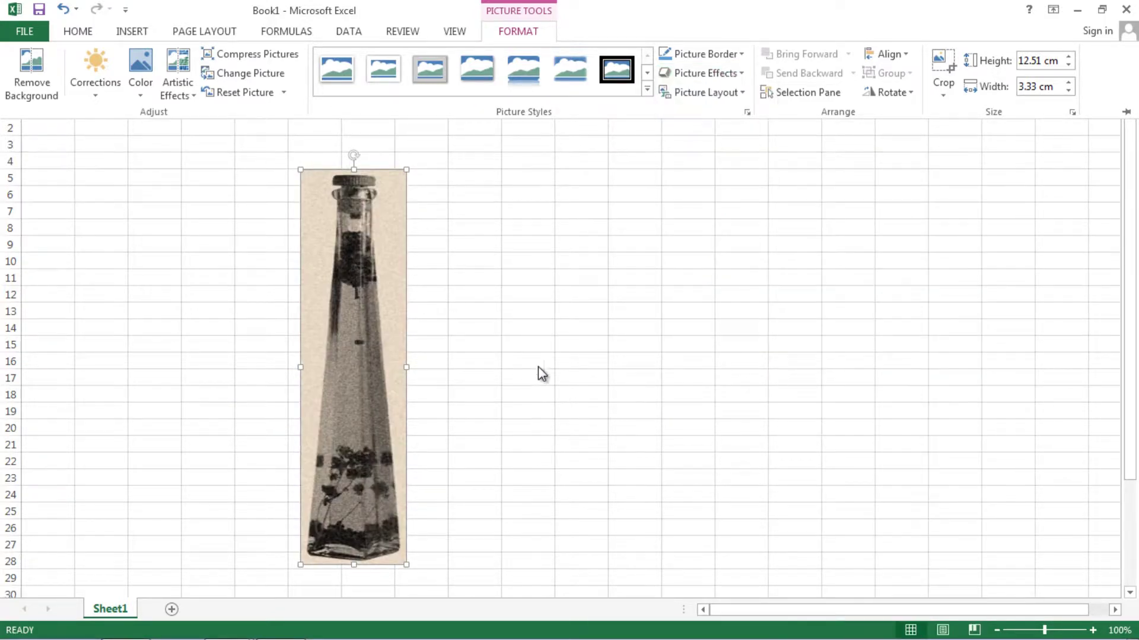
View the Format Picture settings for the bottle picture and close them again.
right_click(377, 288)
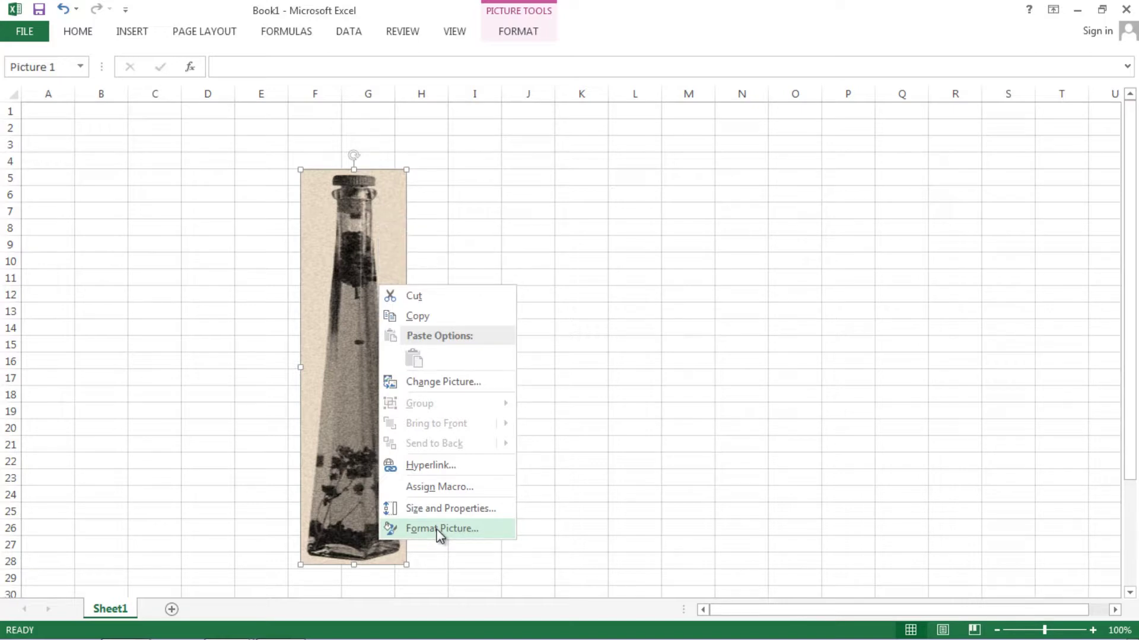
left_click(439, 530)
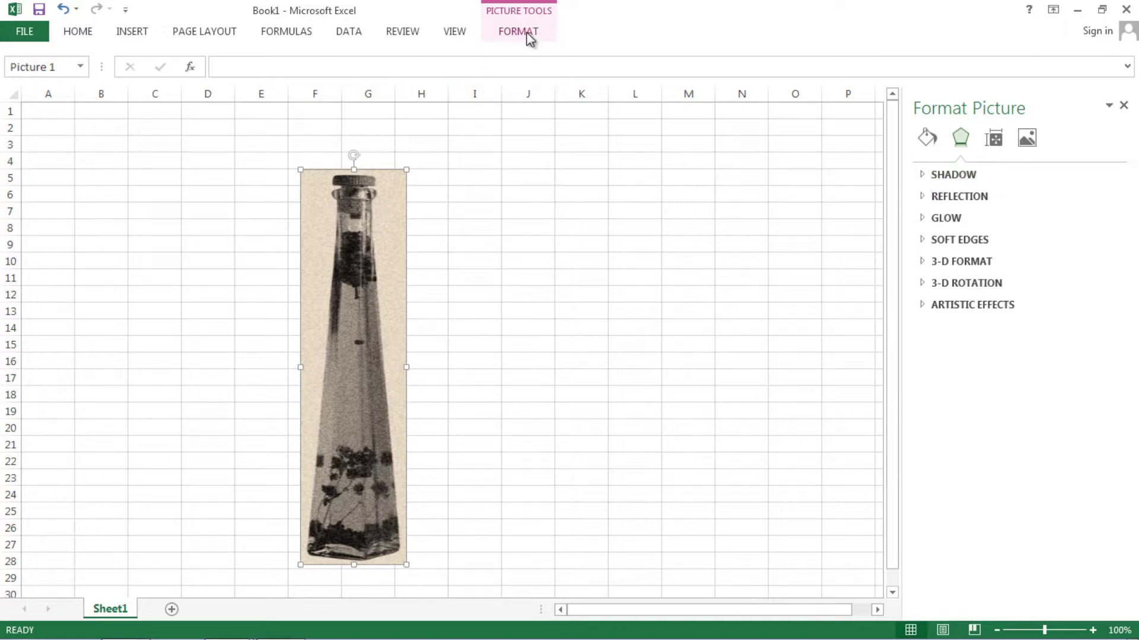
left_click(1123, 105)
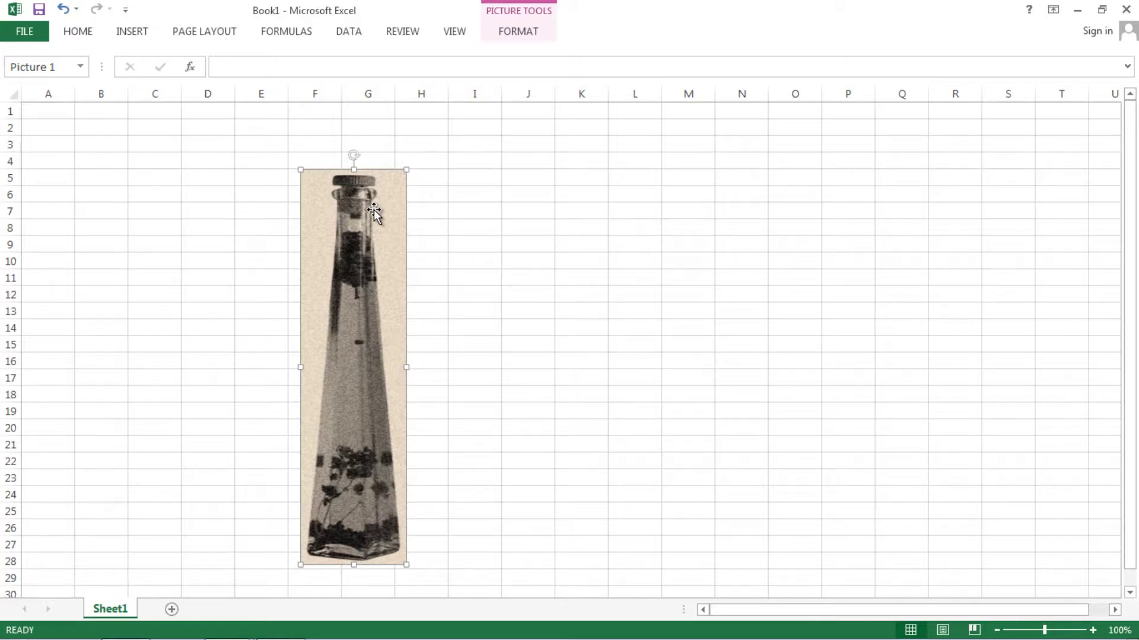
Reset the bottle picture's formatting and delete the picture from the sheet.
left_click(518, 36)
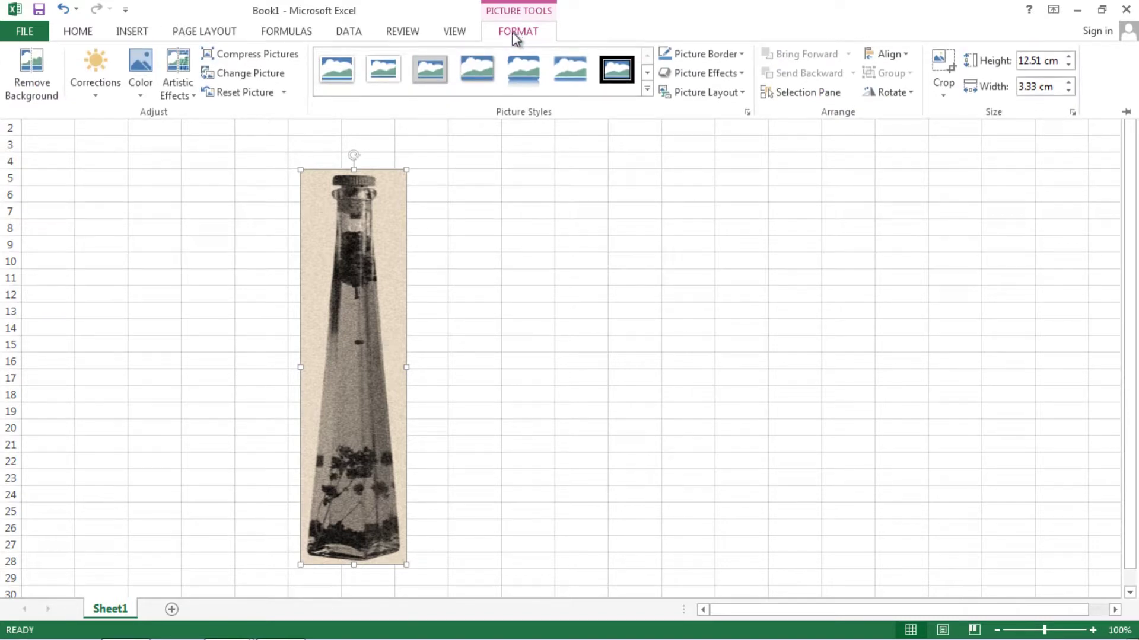
left_click(230, 94)
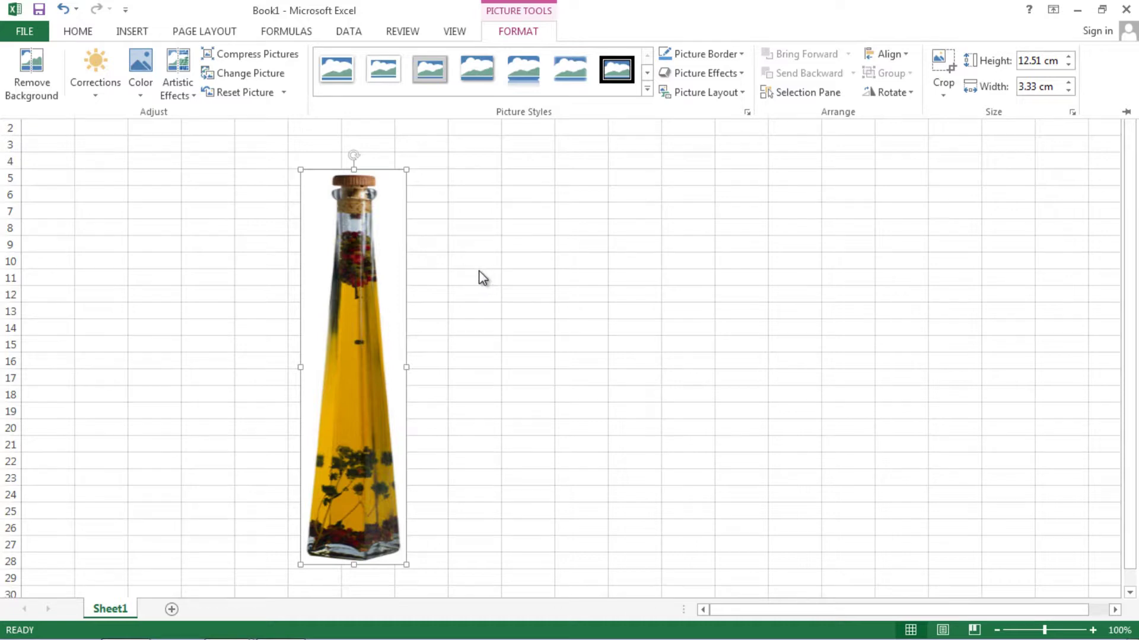
key("ctrl+F1")
key("Delete")
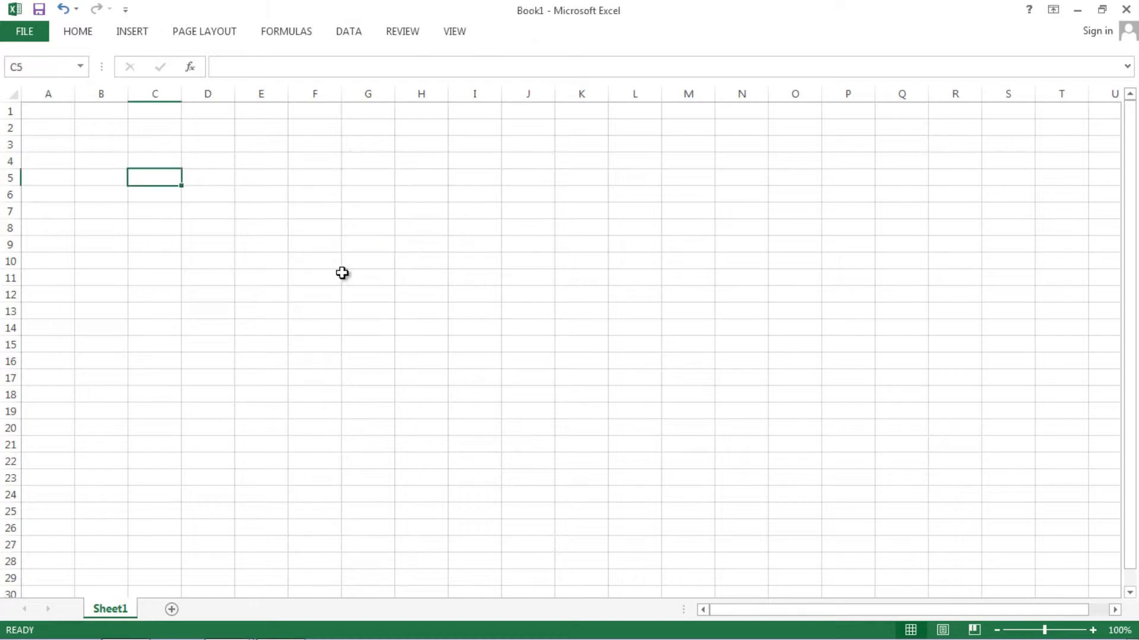
Draw a rounded rectangle spanning columns D to K and rows 5 to 9.
left_click(127, 34)
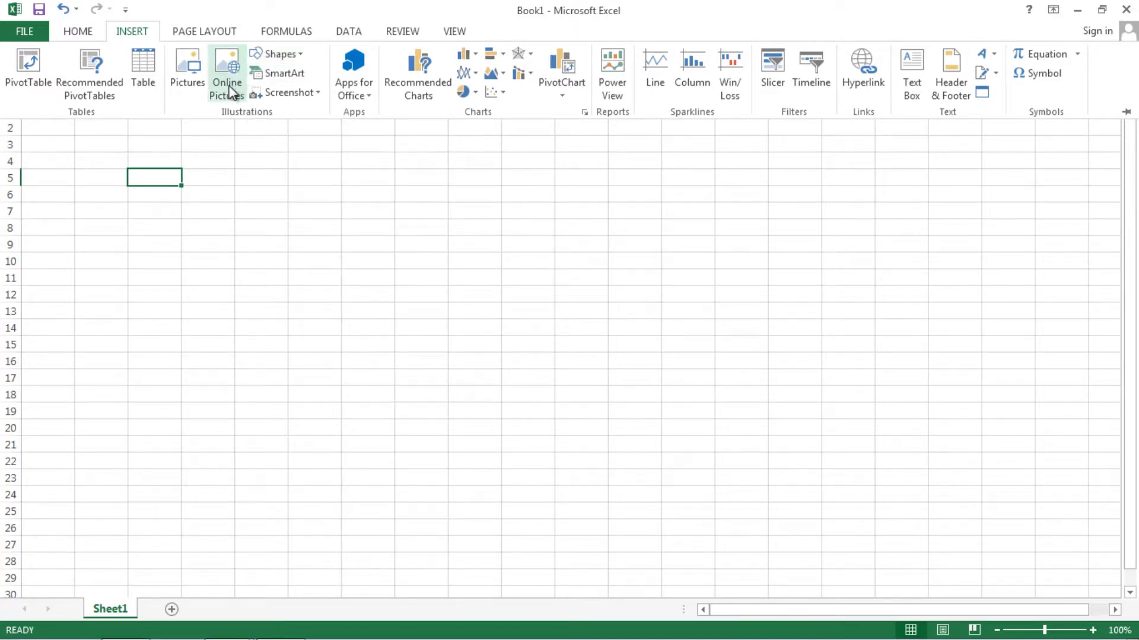
left_click(303, 54)
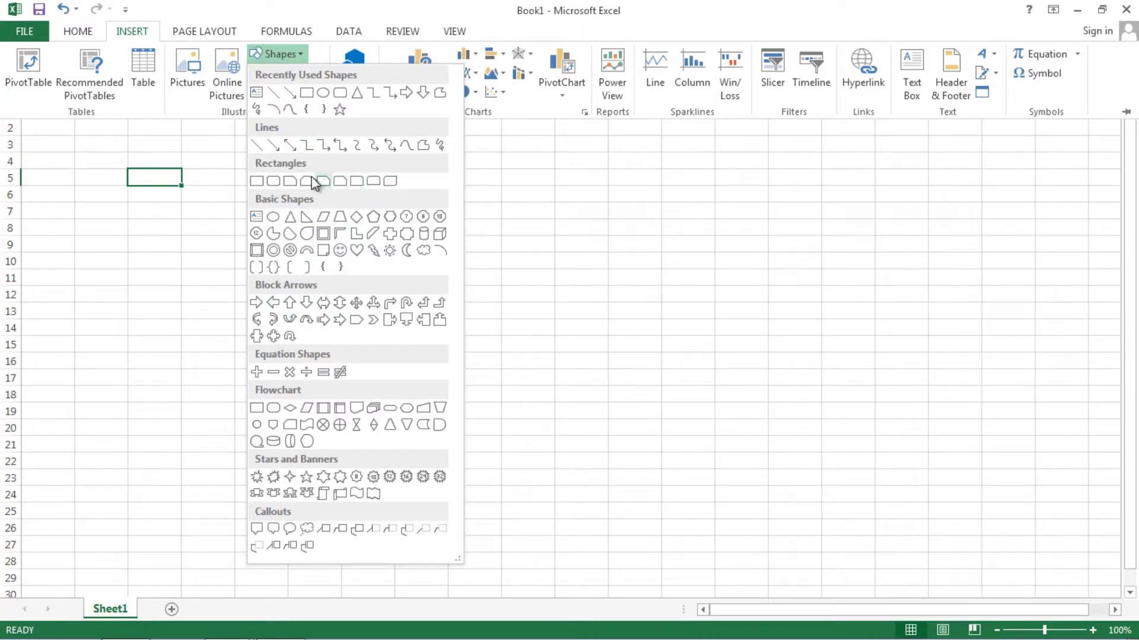
left_click(274, 183)
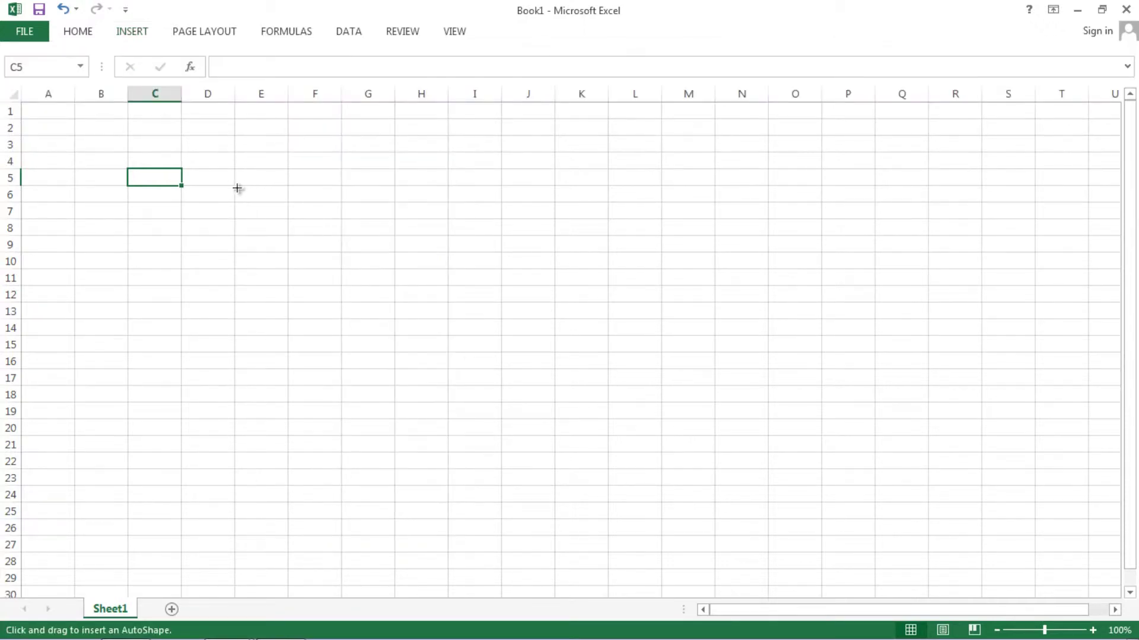
left_click_drag(209, 168, 574, 248)
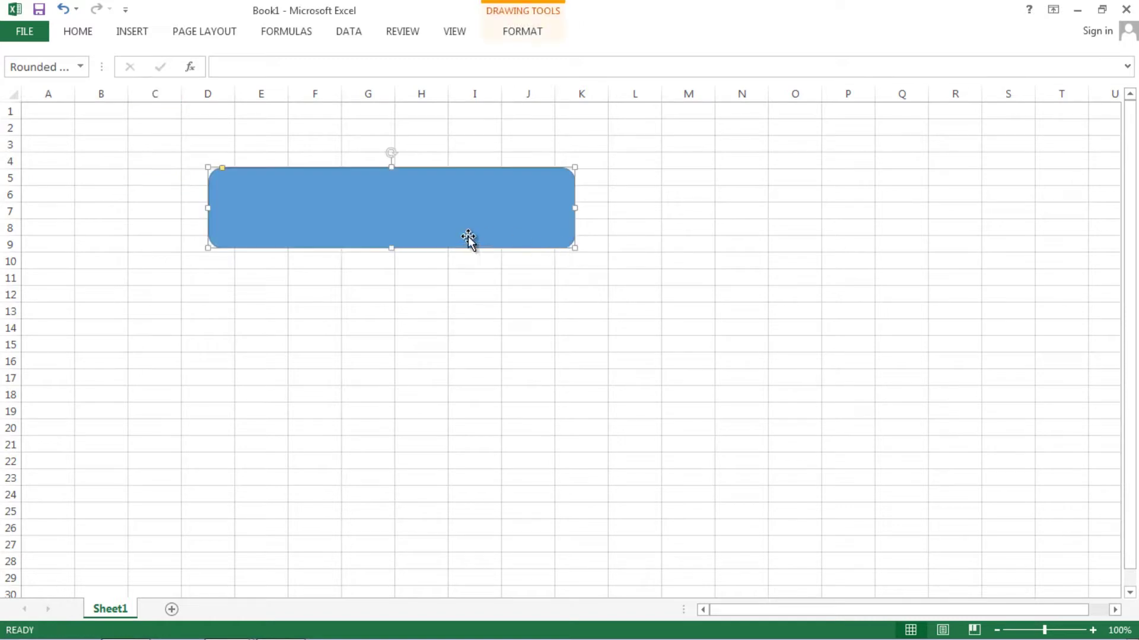
Add the text "hello world how are you" inside the rounded rectangle.
right_click(319, 214)
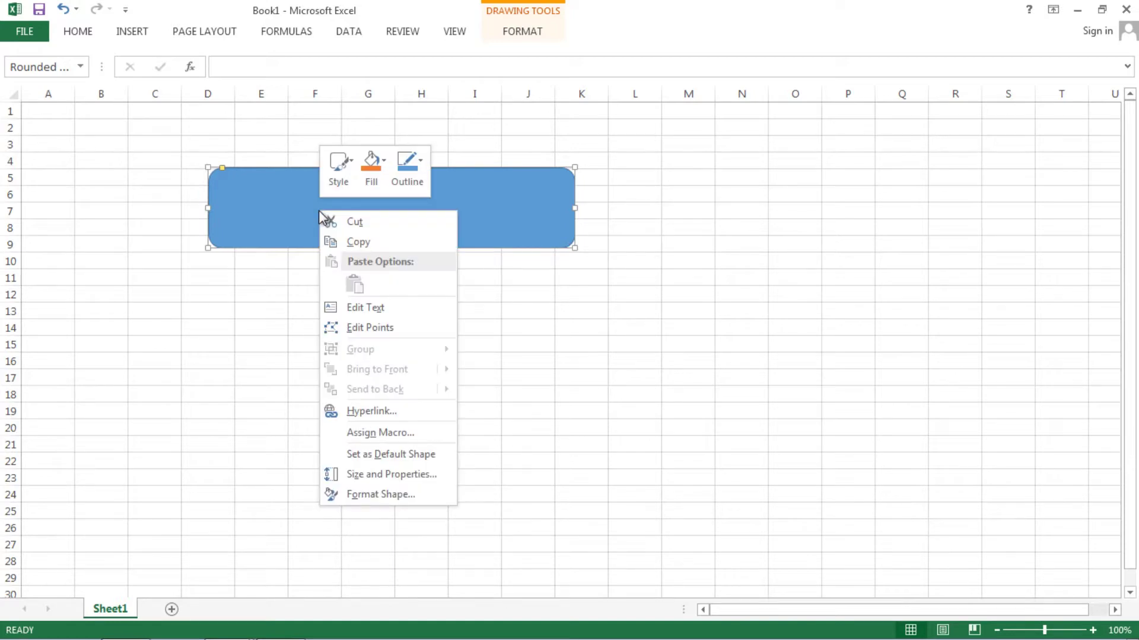
left_click(371, 310)
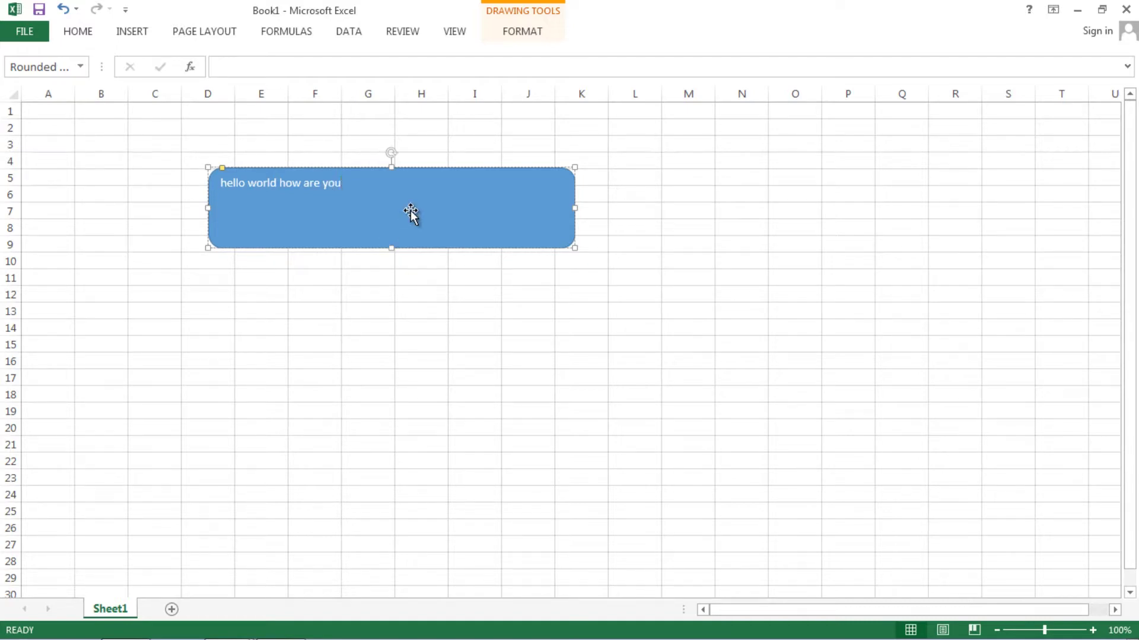
Fill the rounded rectangle with a grey theme colour and apply the grey preset shape style from the gallery's third row.
left_click(520, 33)
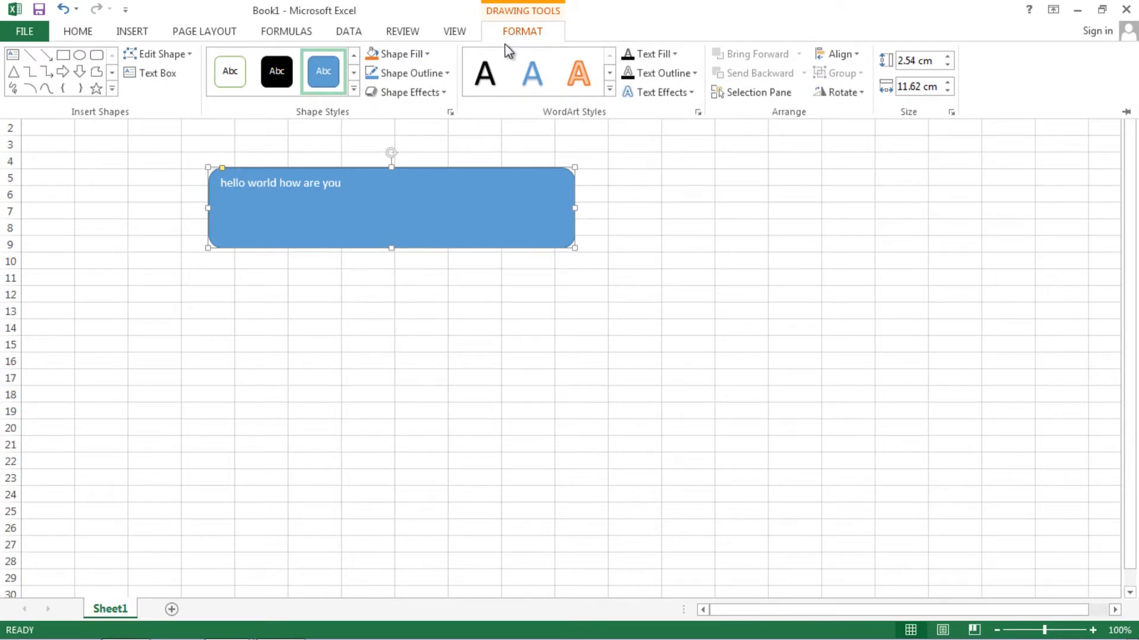
left_click(428, 54)
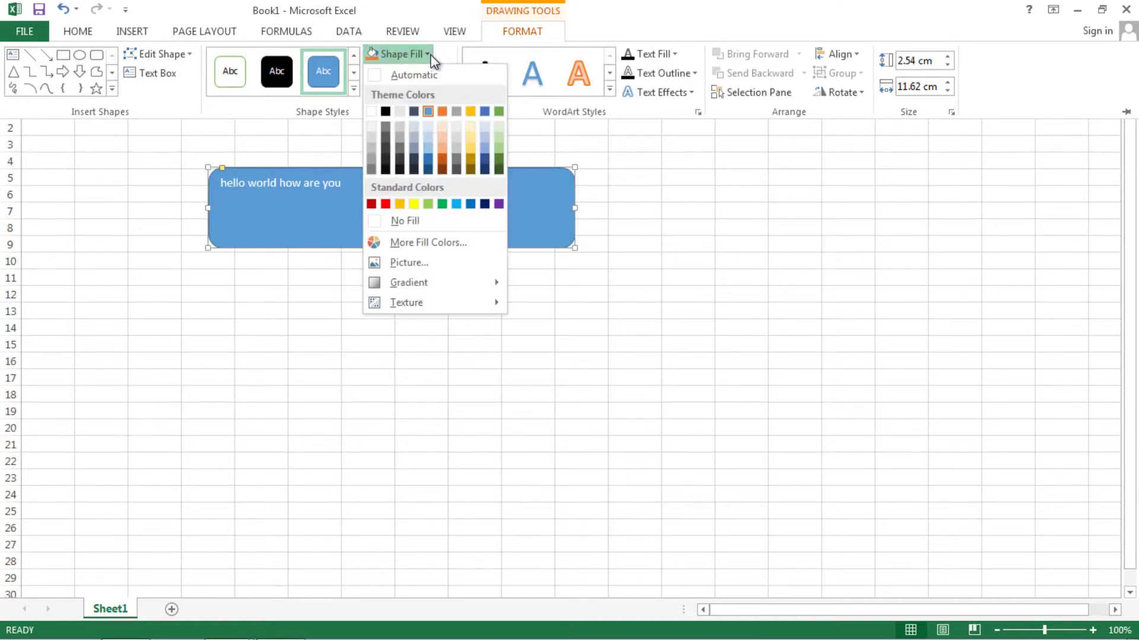
left_click(407, 135)
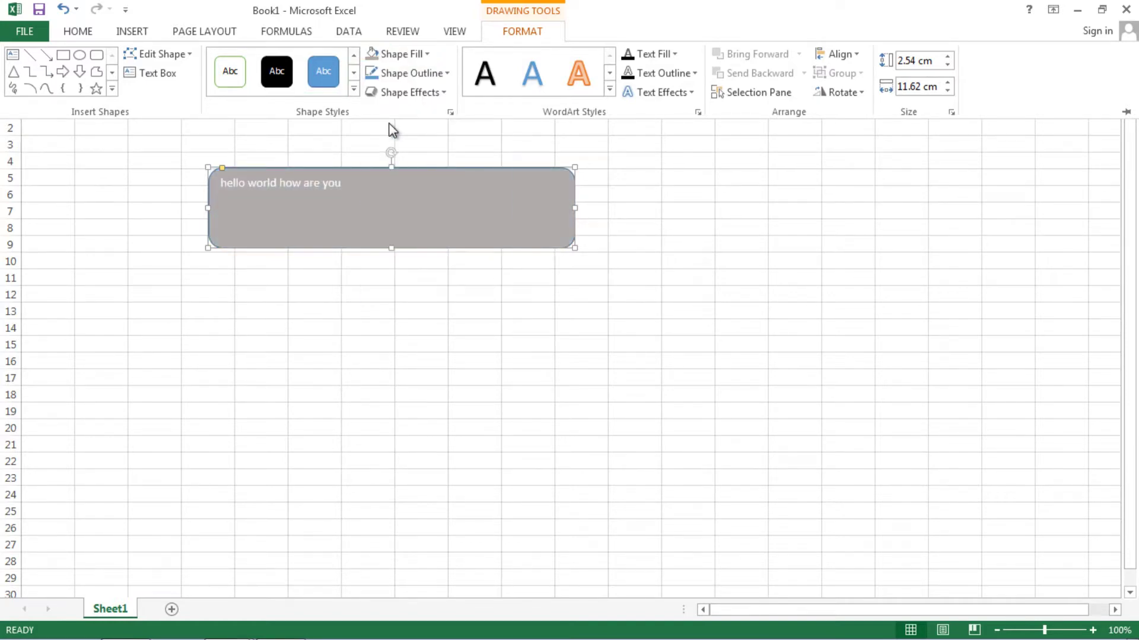
left_click(353, 89)
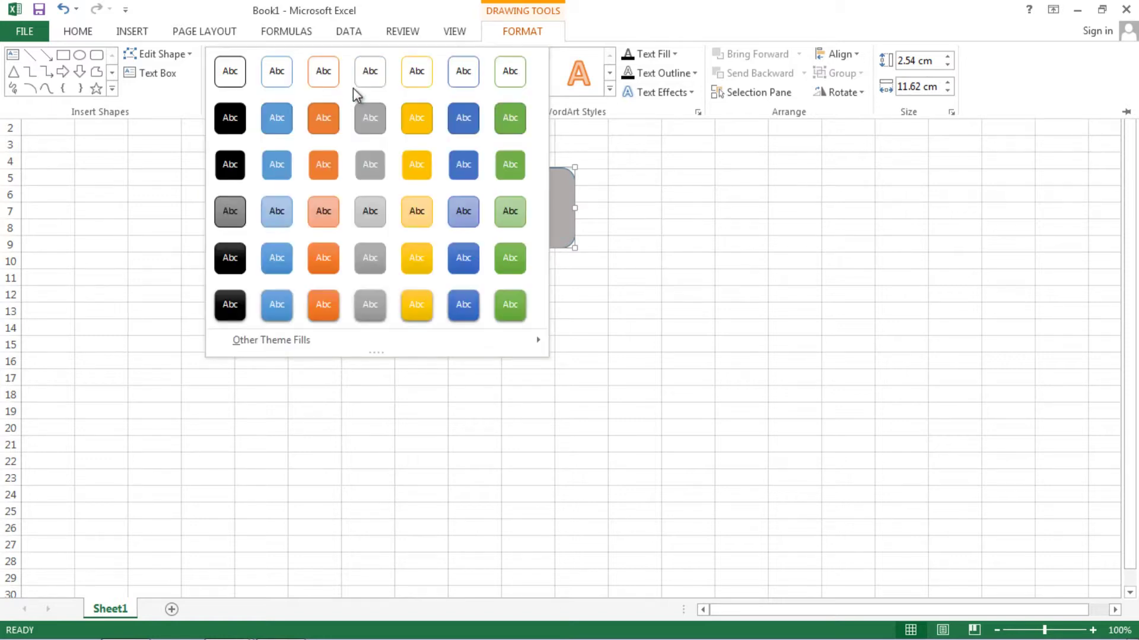
left_click(362, 165)
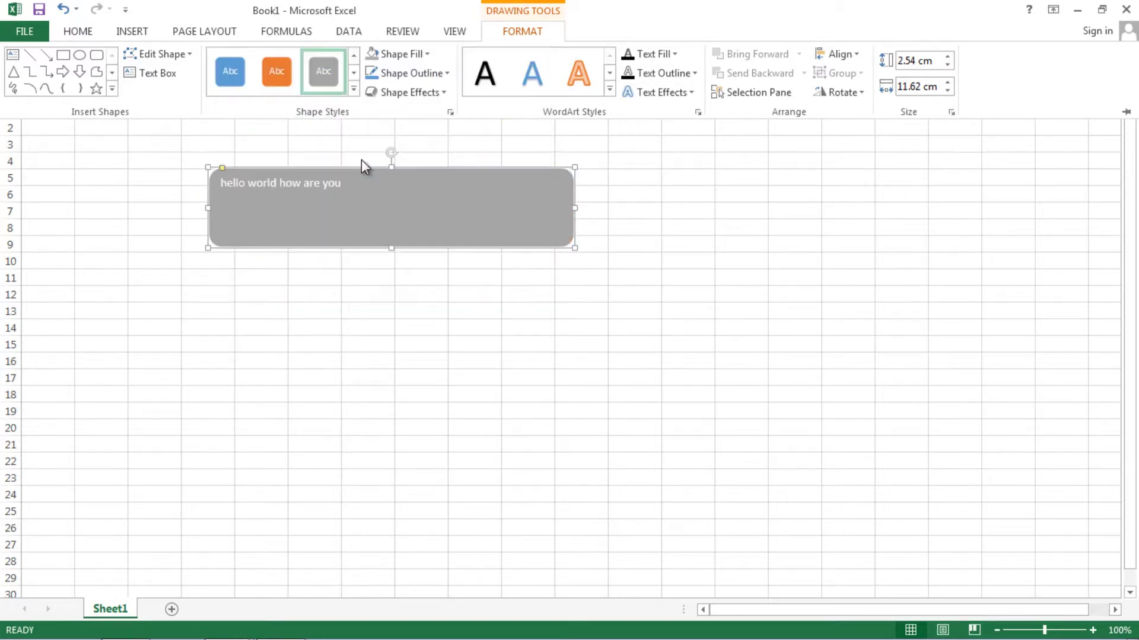
left_click(342, 188)
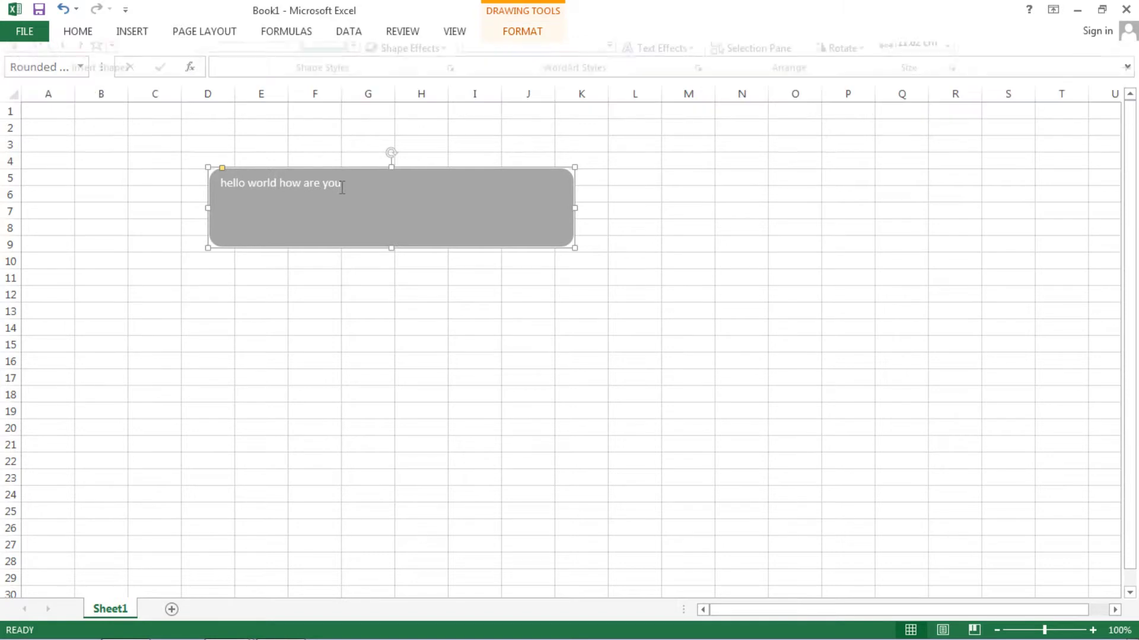
Open the rounded rectangle's Format Shape settings and adjust the transparency of its solid fill.
right_click(422, 181)
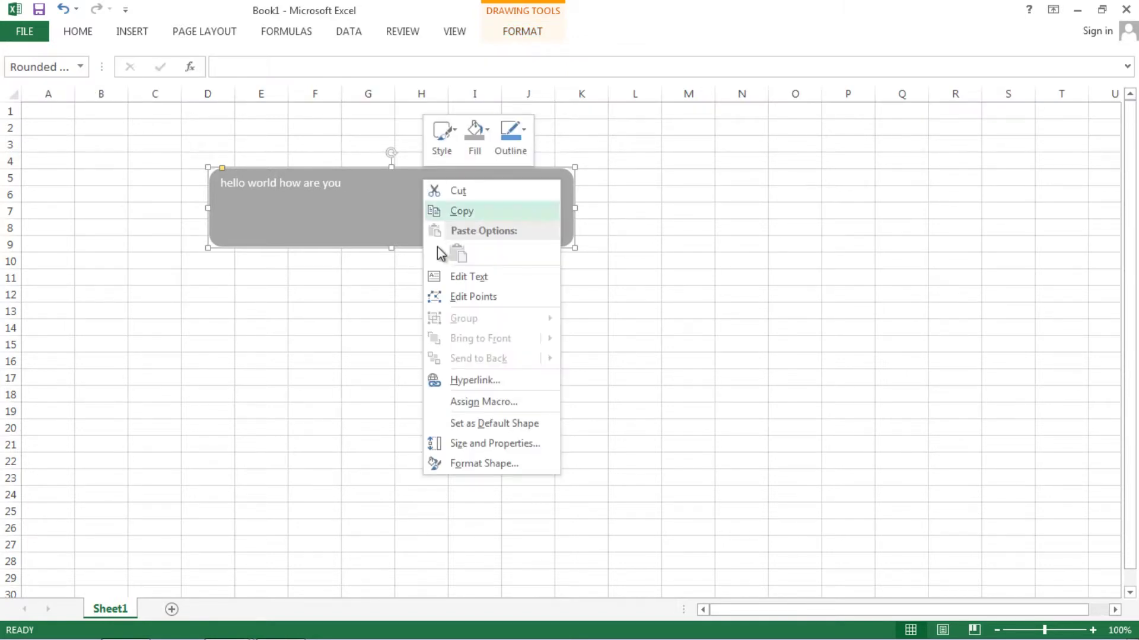
left_click(492, 463)
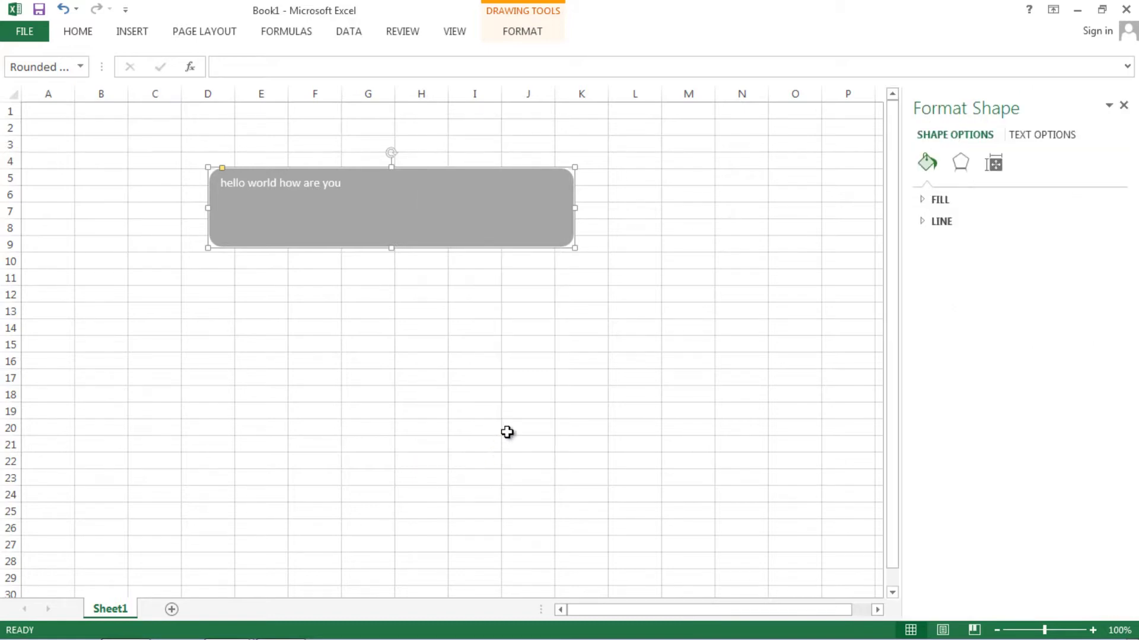
left_click(923, 202)
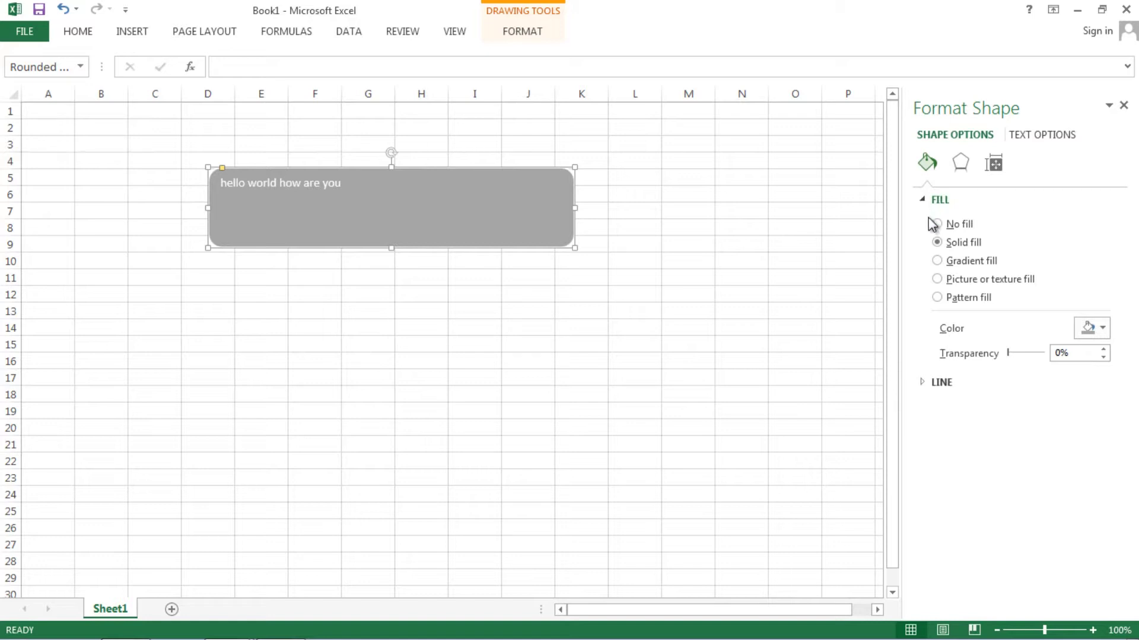
left_click(1021, 355)
left_click(1024, 355)
Examine the rounded rectangle's properties, size, alt text and effects settings.
left_click(994, 167)
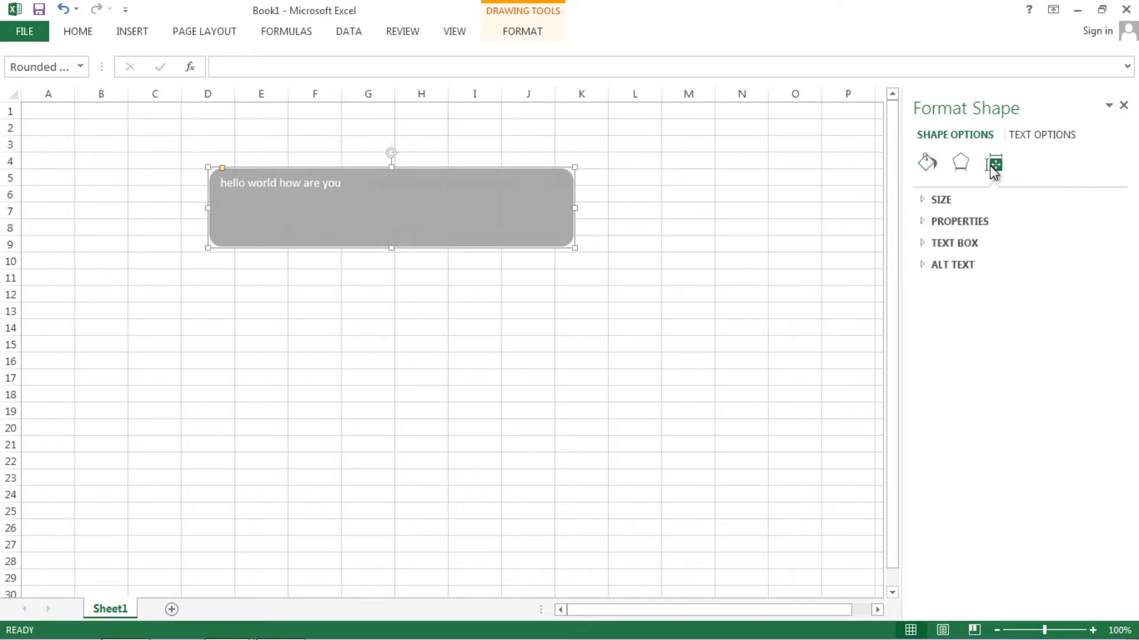
left_click(924, 224)
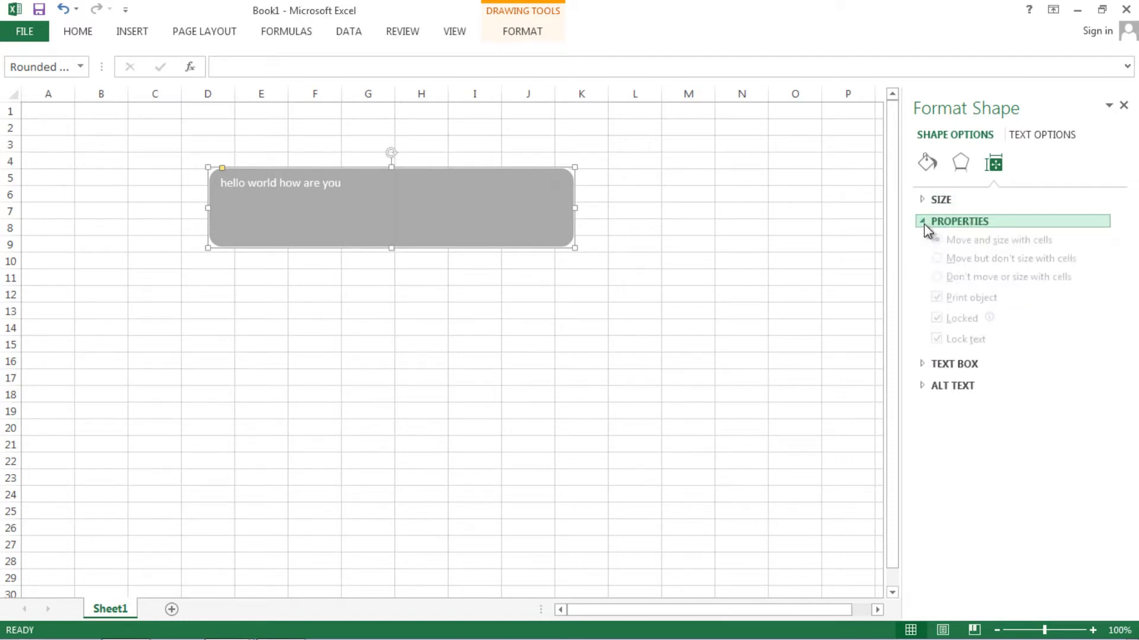
left_click(920, 200)
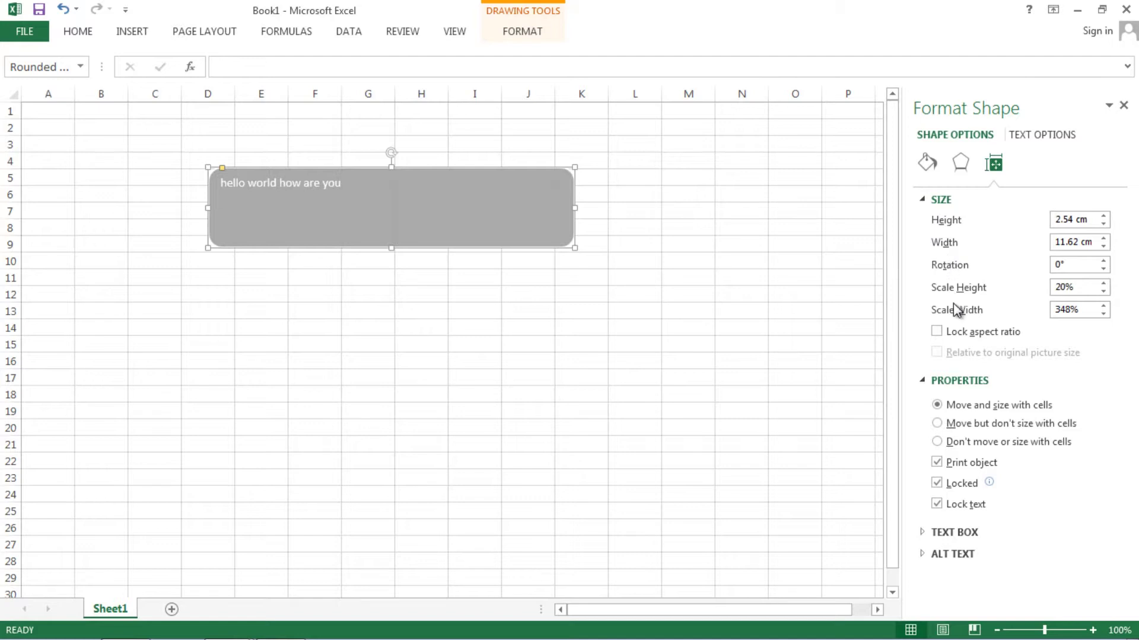
left_click(924, 553)
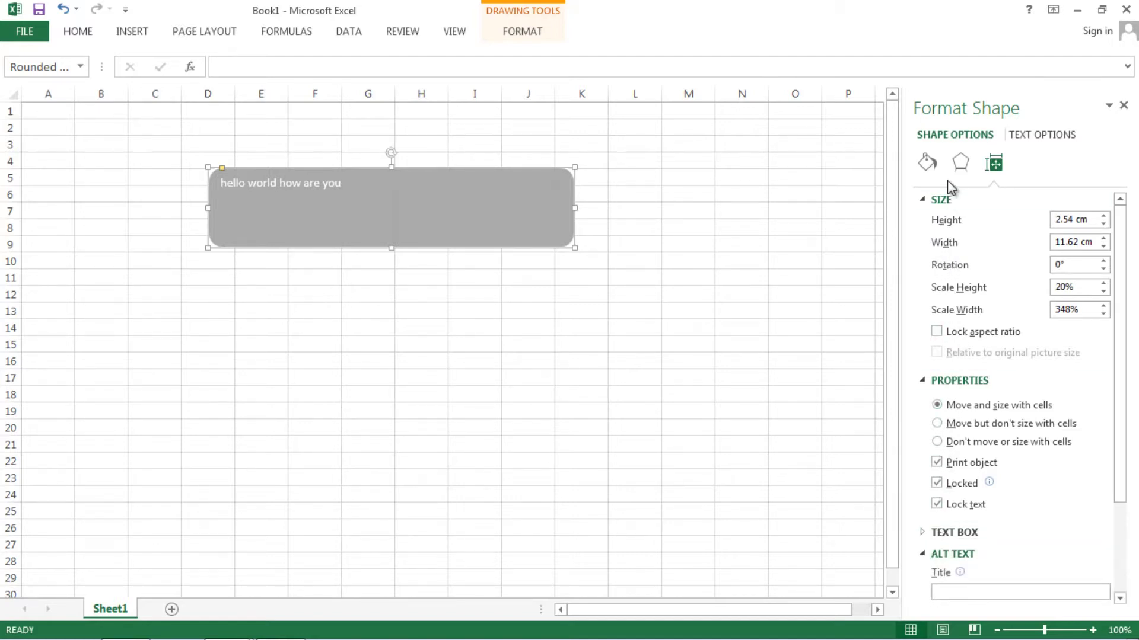
left_click(957, 169)
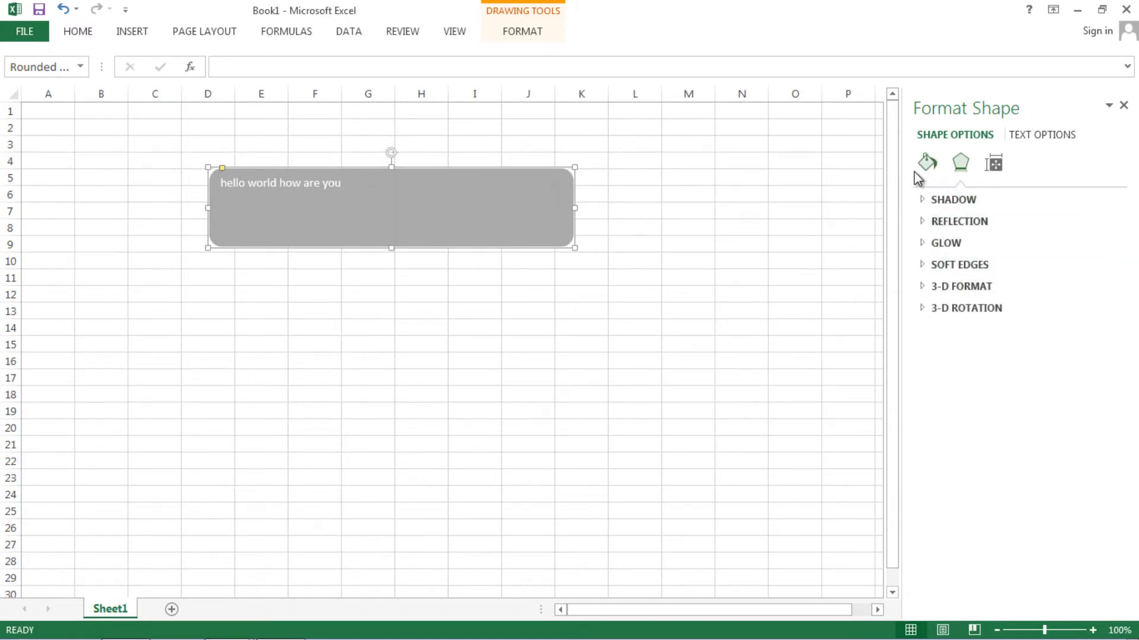
Delete the rounded rectangle from the sheet.
left_click(619, 178)
left_click(479, 227)
key("Delete")
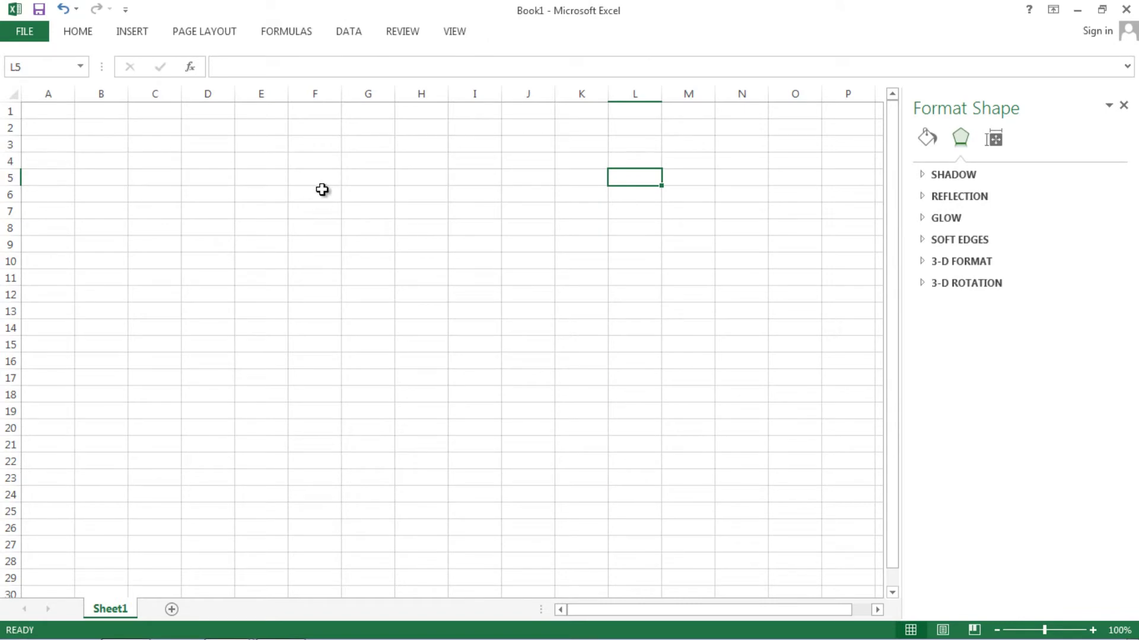
Insert a Basic Block List SmartArt graphic from the List category.
left_click(139, 35)
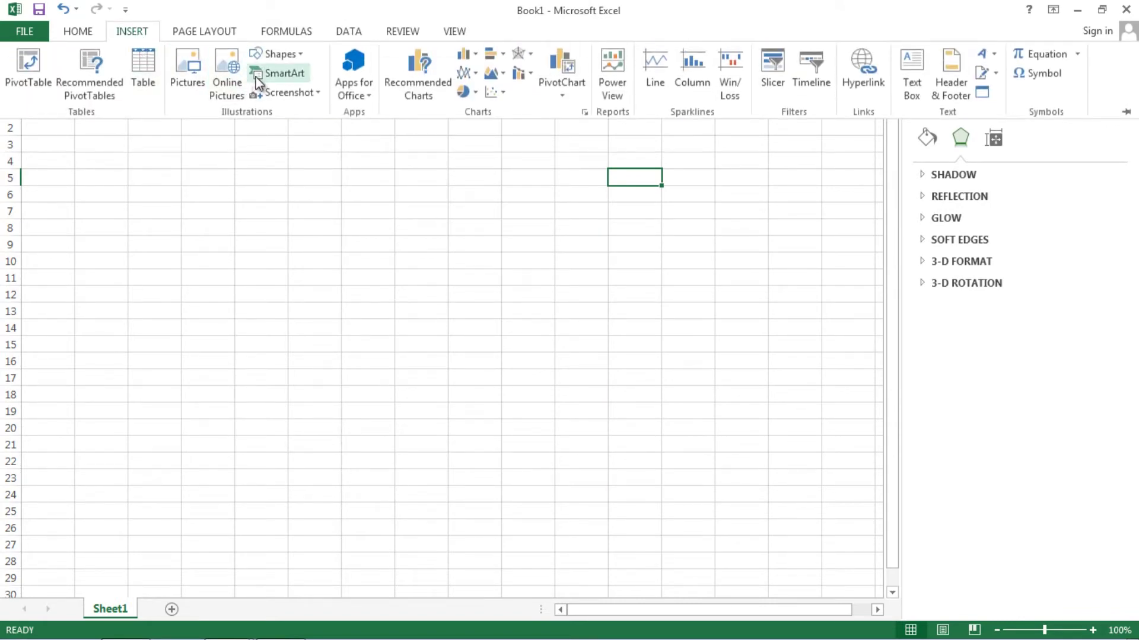
left_click(272, 74)
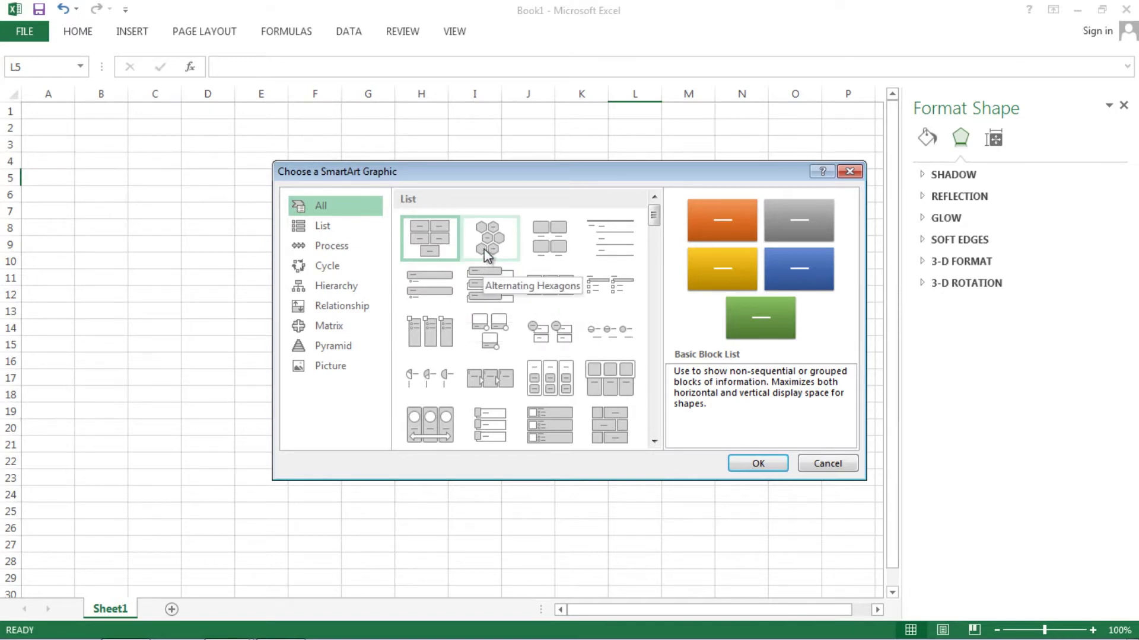
left_click(324, 229)
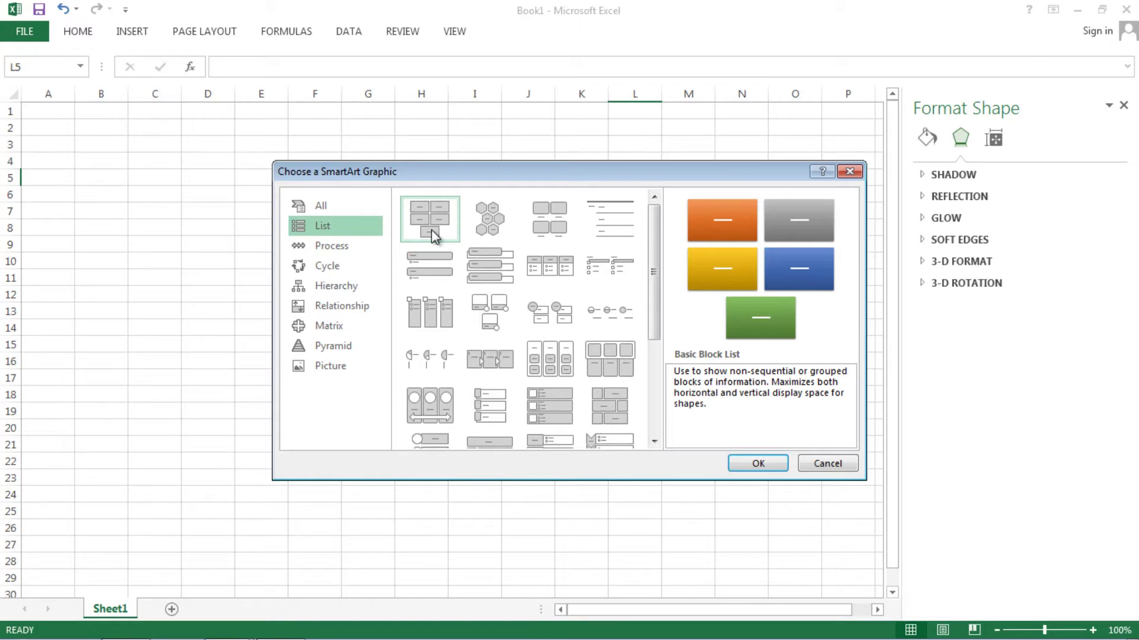
left_click(748, 462)
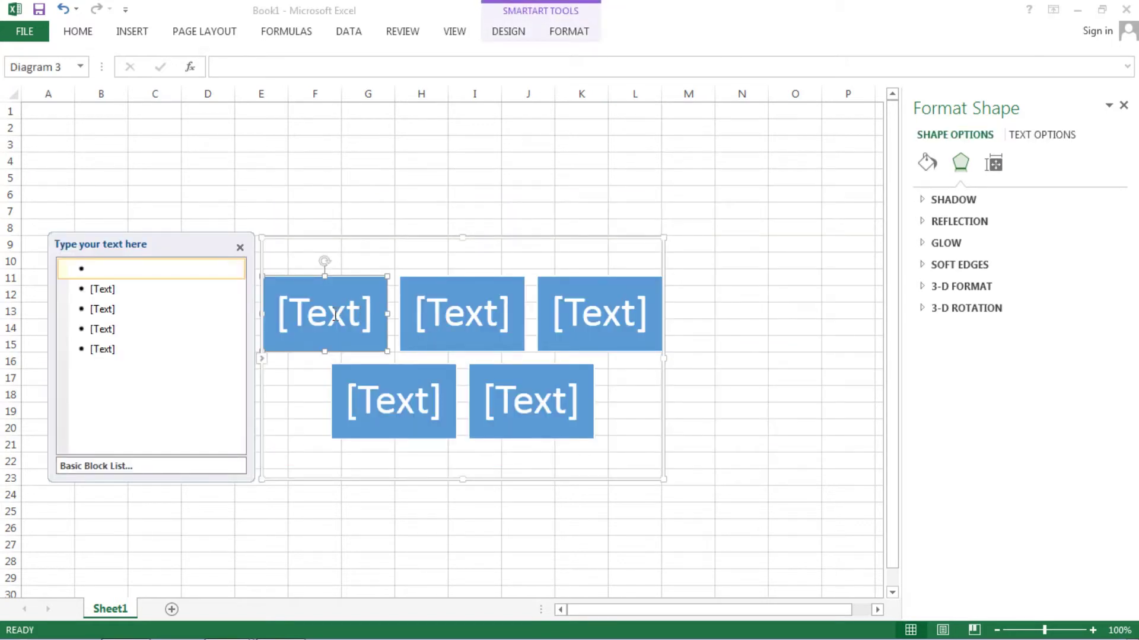
Fill the SmartArt's upper blocks with "sdf", "sdfg" and "dfg", and its lower blocks with "sdfg" and "dfg".
left_click(335, 315)
type("s")
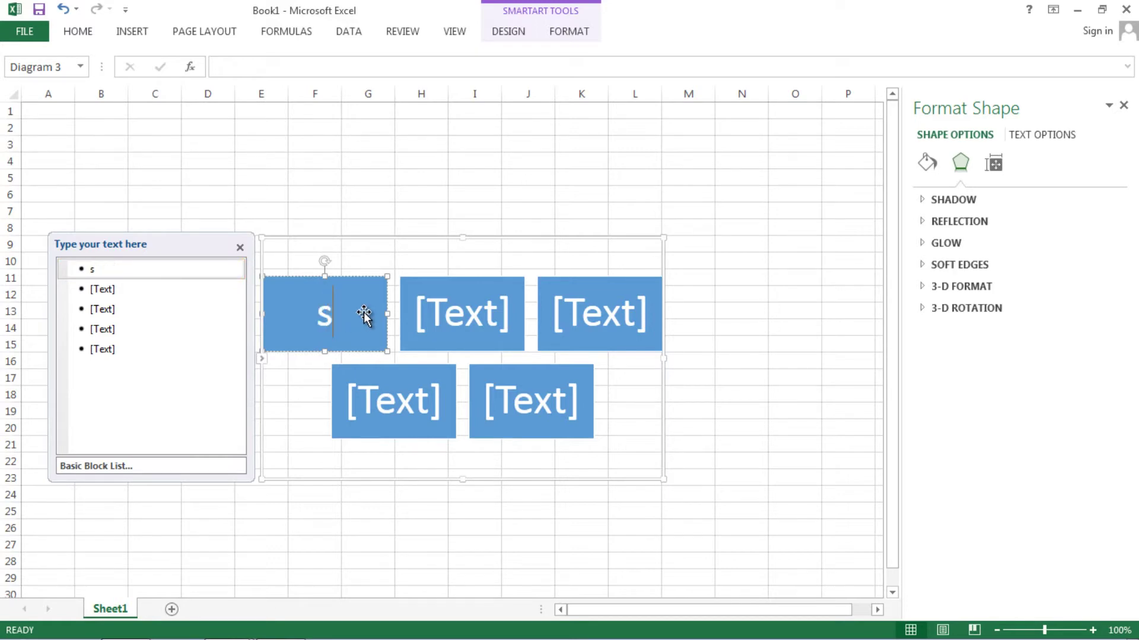
type("df")
left_click(452, 310)
type("sdfg")
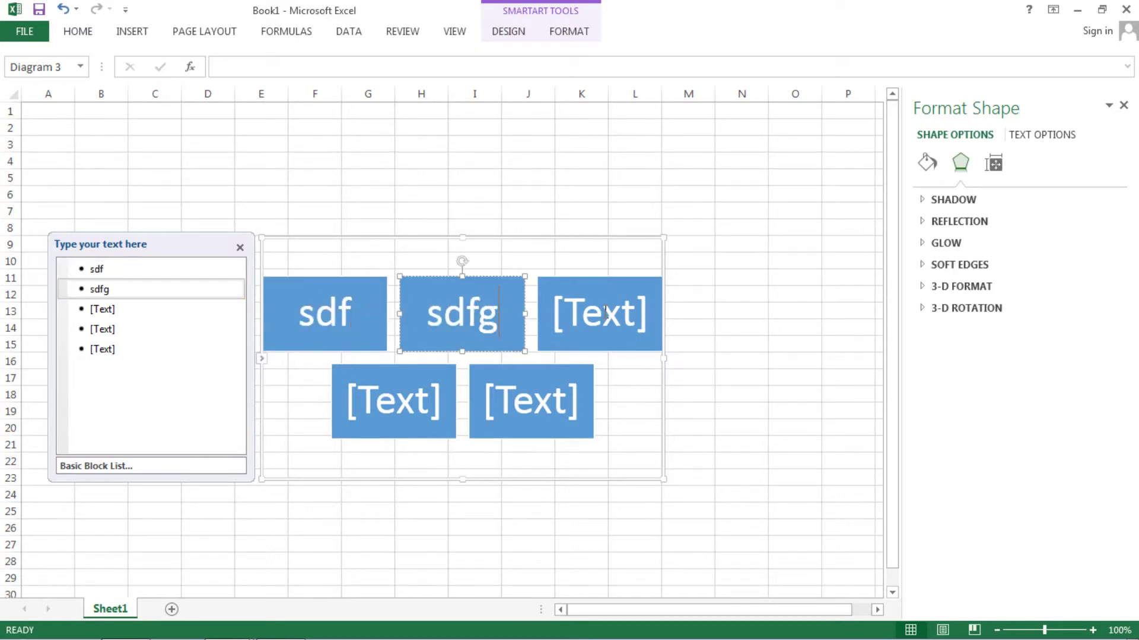
left_click(602, 312)
type("dfg")
left_click(501, 388)
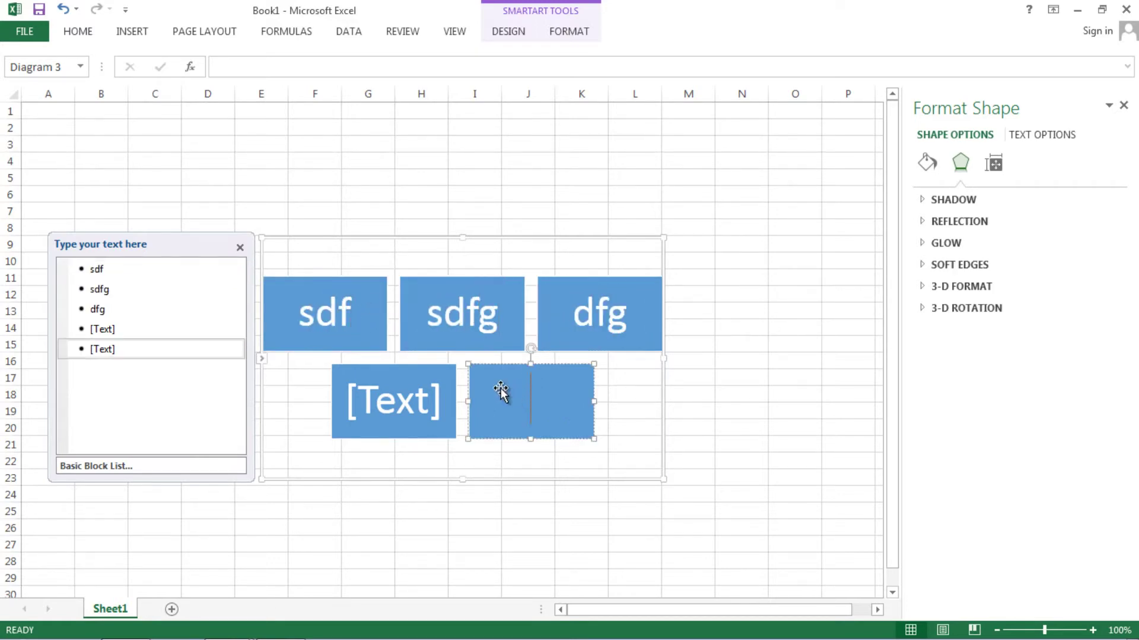
type("dfg")
left_click(368, 390)
type("sdfg")
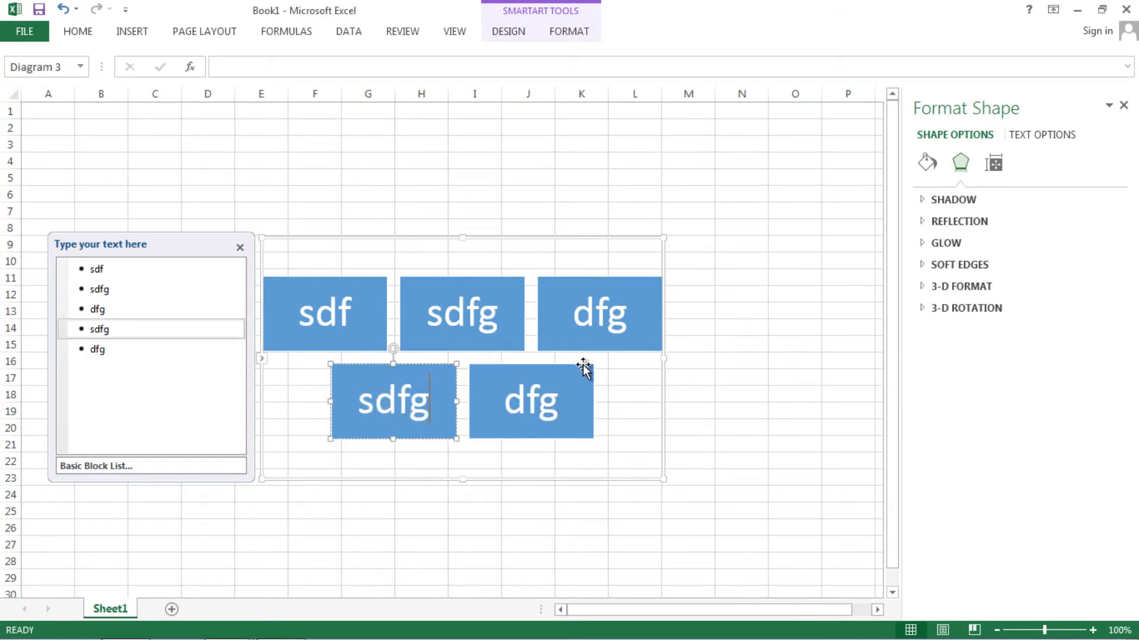
Delete the whole Basic Block List graphic from the sheet.
left_click(691, 351)
left_click(649, 347)
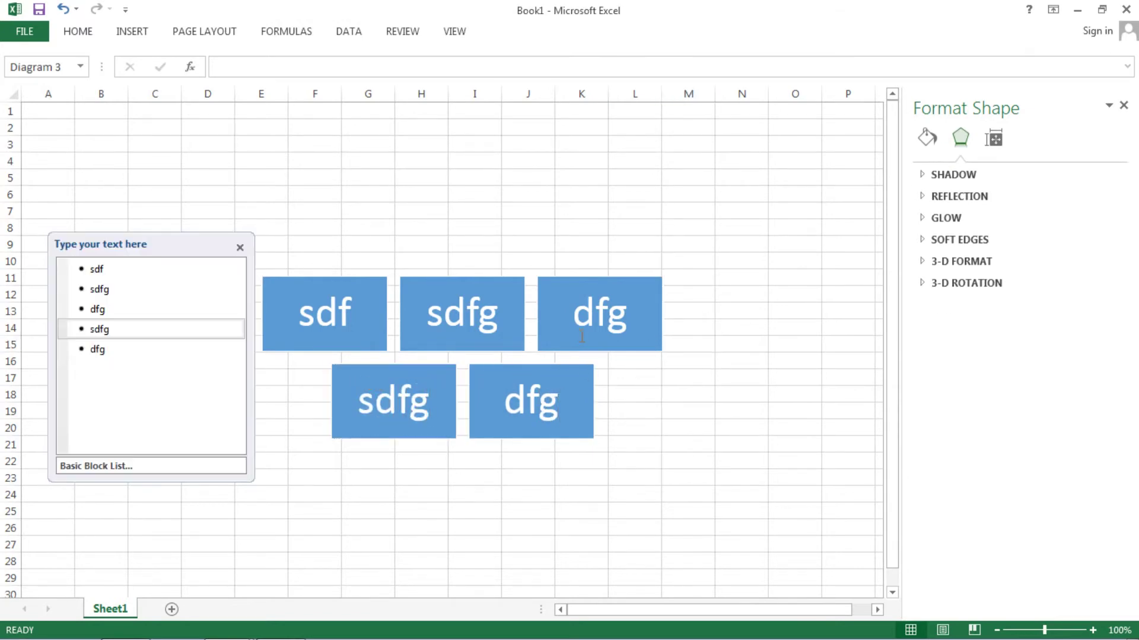
left_click(650, 240)
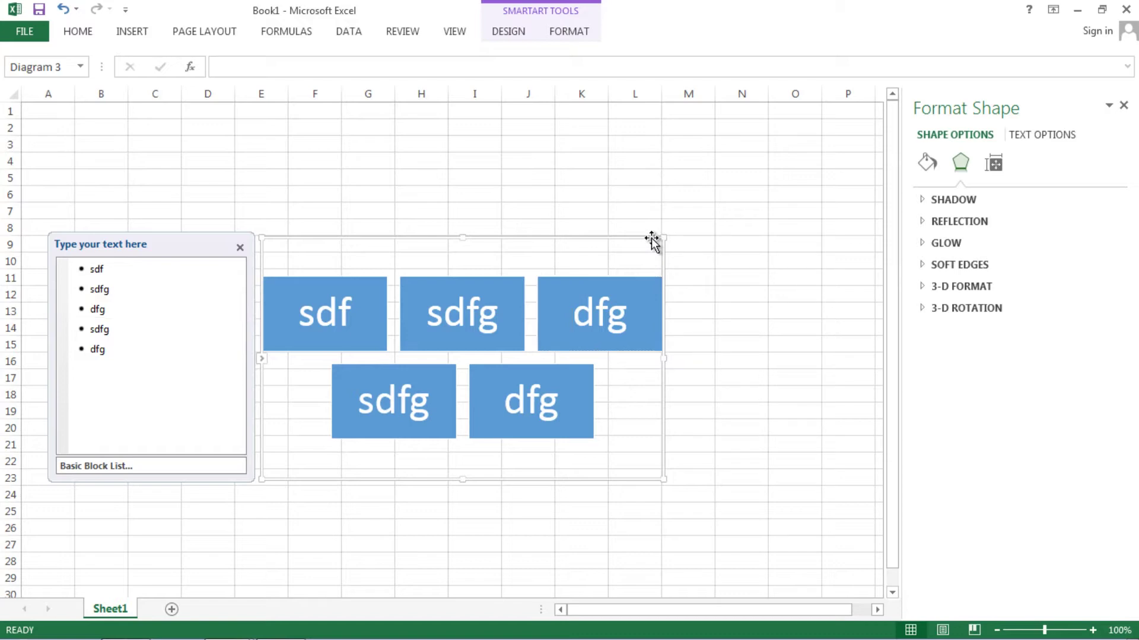
key("Delete")
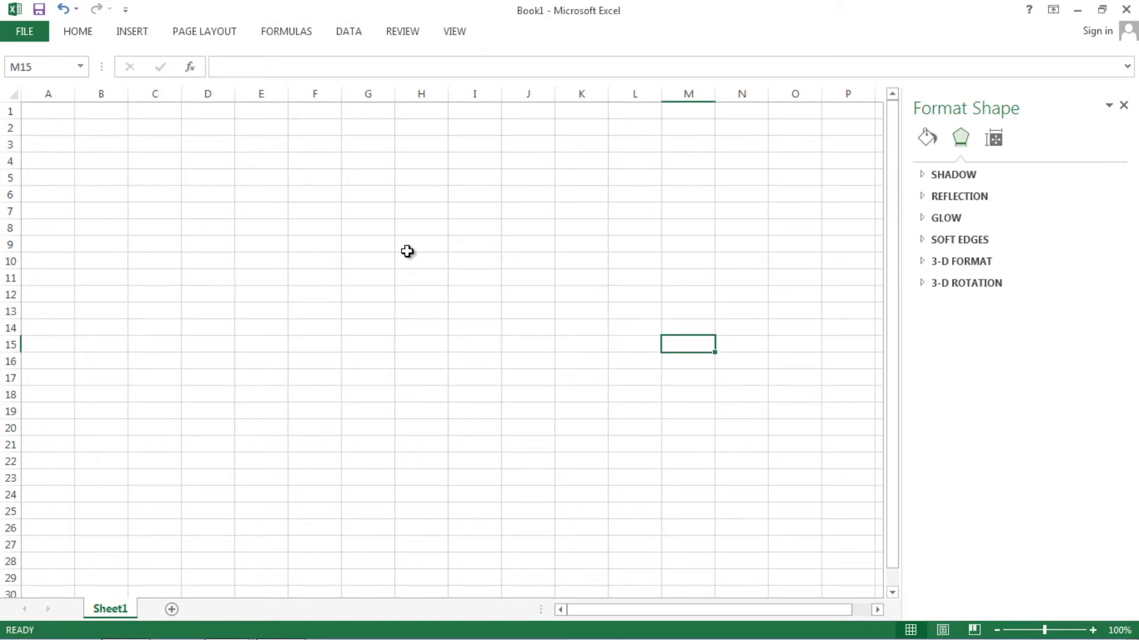
left_click(132, 34)
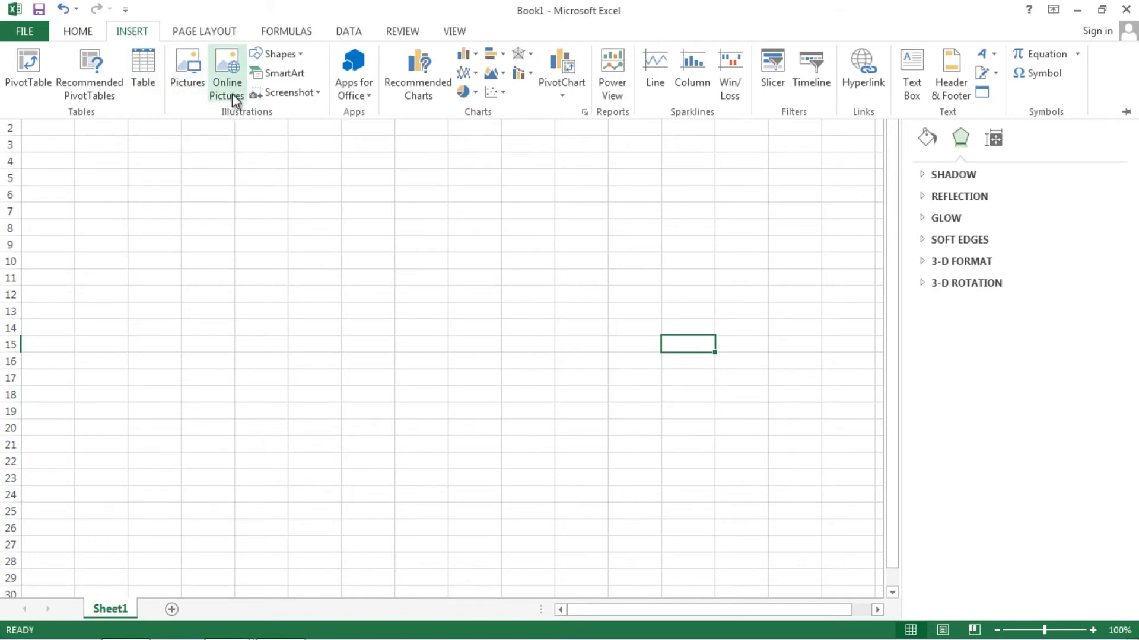
left_click(304, 54)
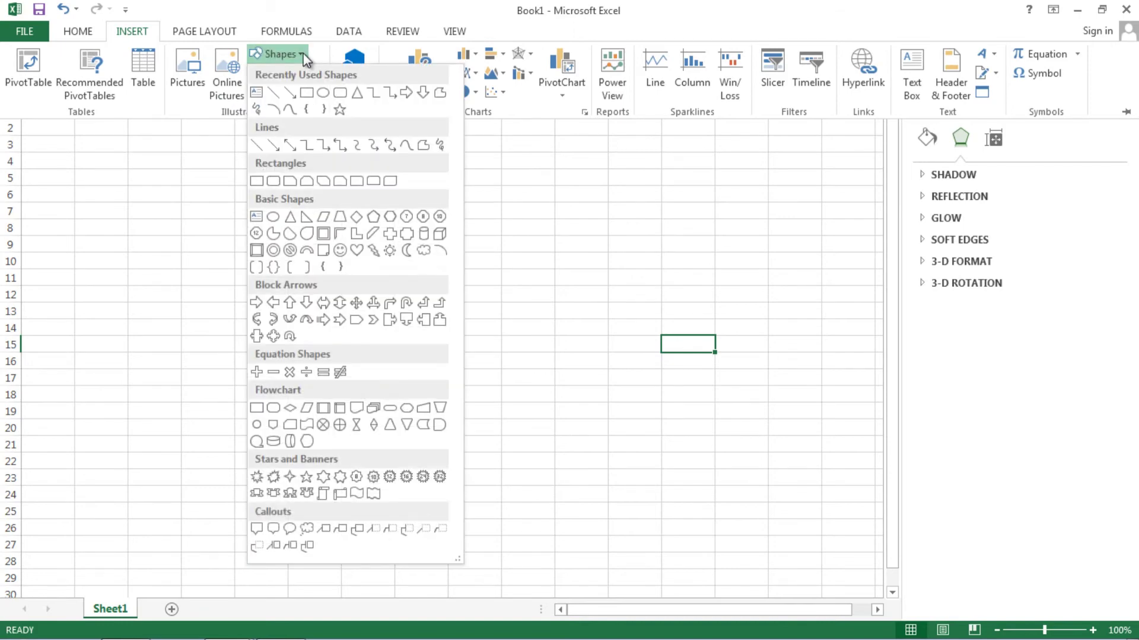
left_click(337, 16)
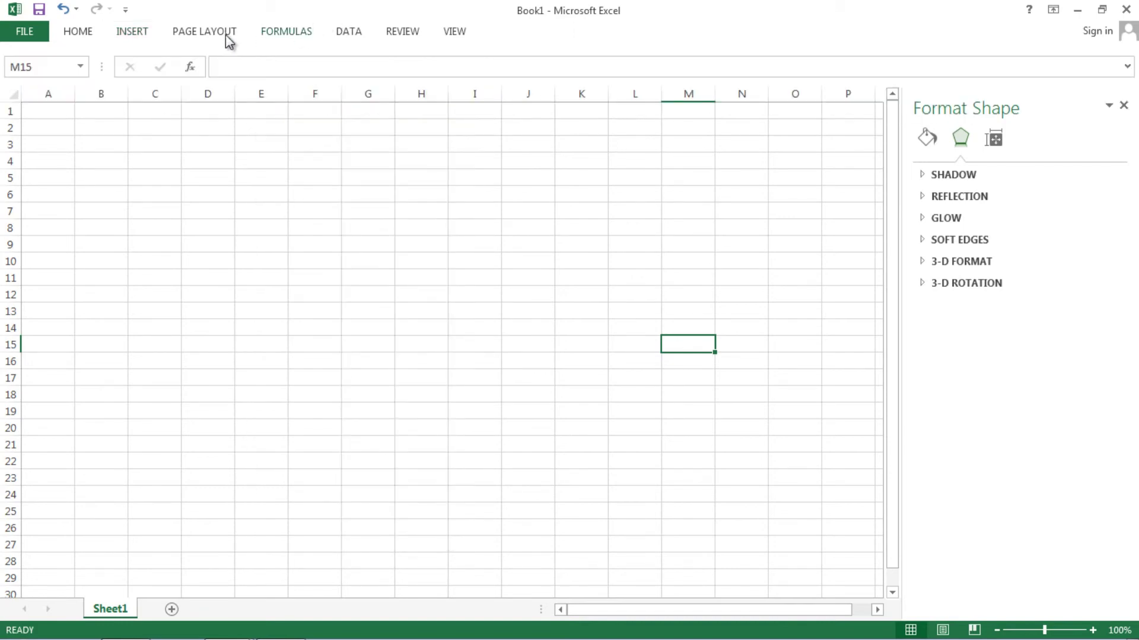
Insert a Block Cycle SmartArt graphic from the Cycle group.
left_click(136, 34)
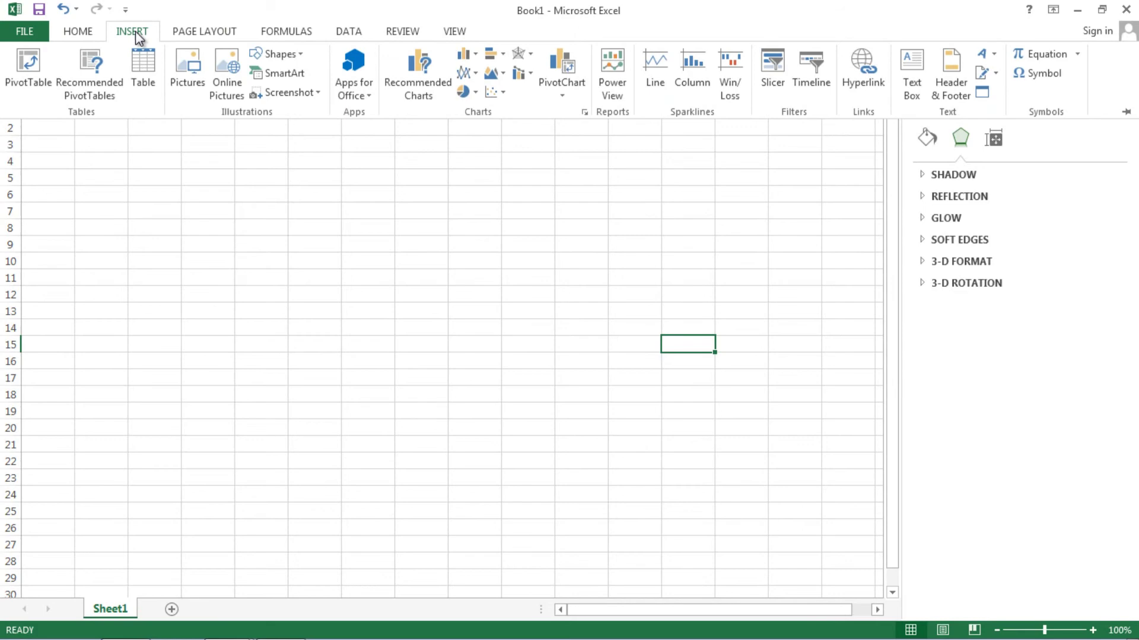
left_click(287, 76)
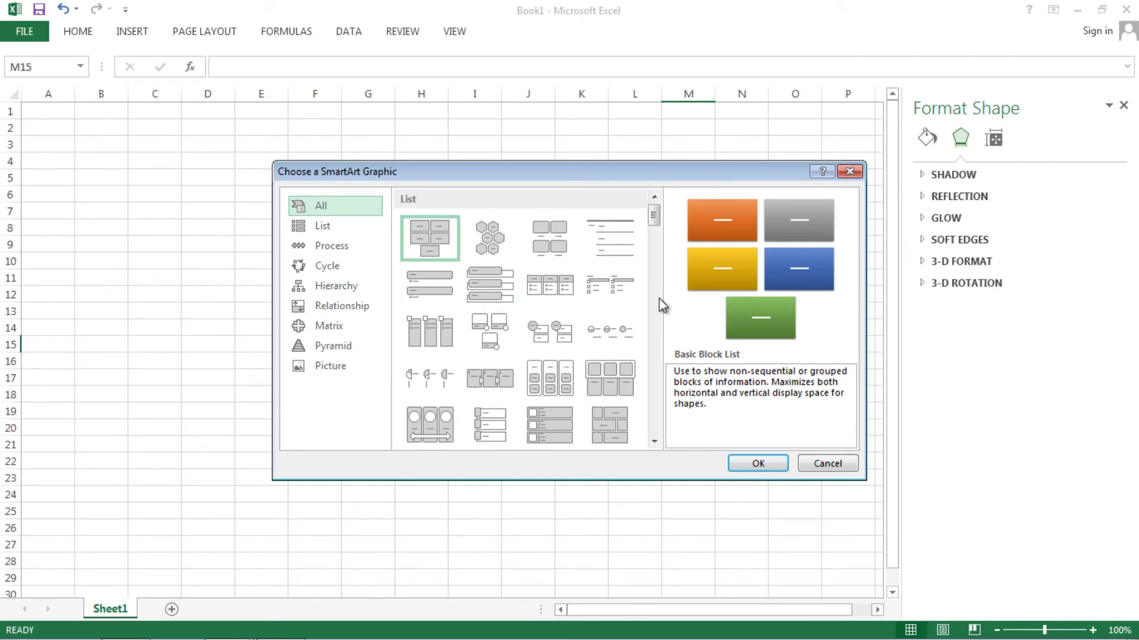
scroll(659, 298, "down", 3)
scroll(660, 298, "down", 3)
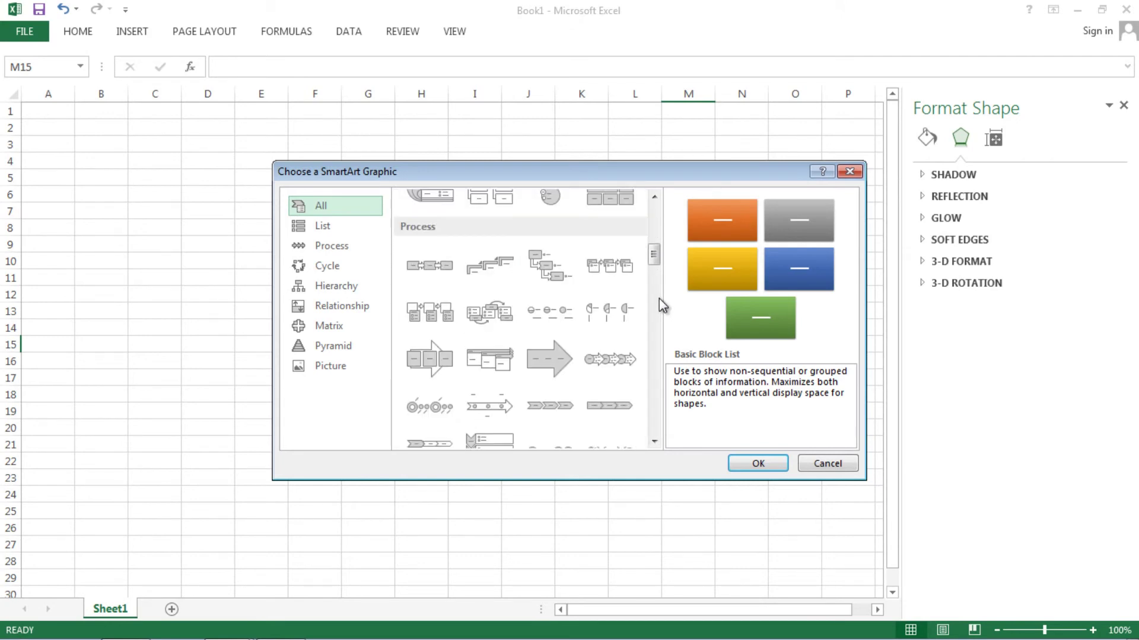
scroll(659, 297, "down", 5)
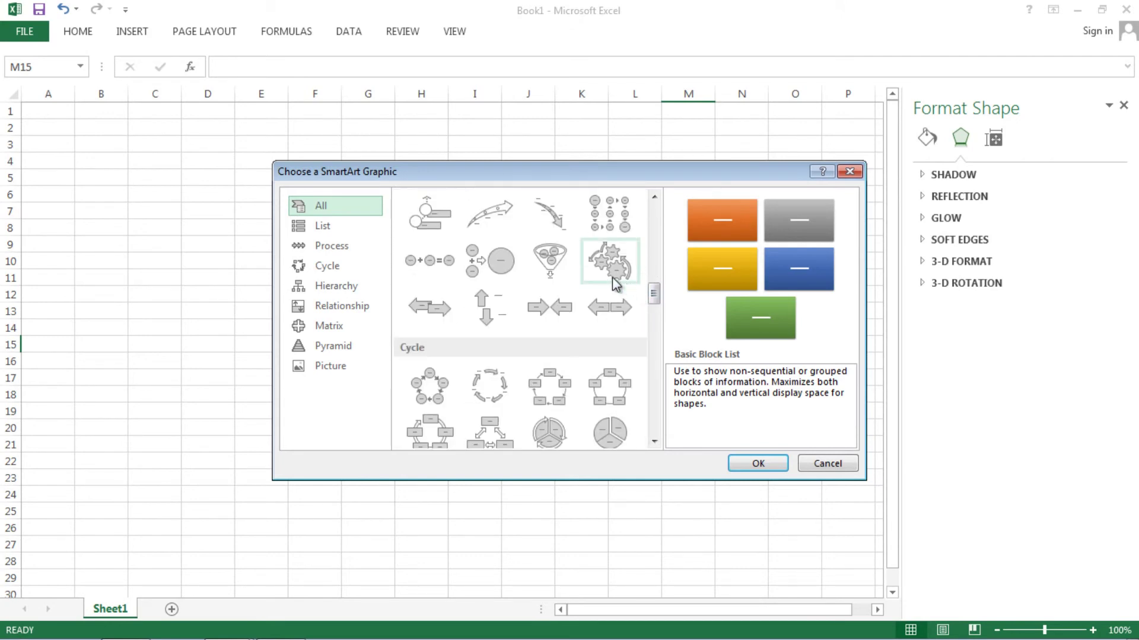
left_click(558, 398)
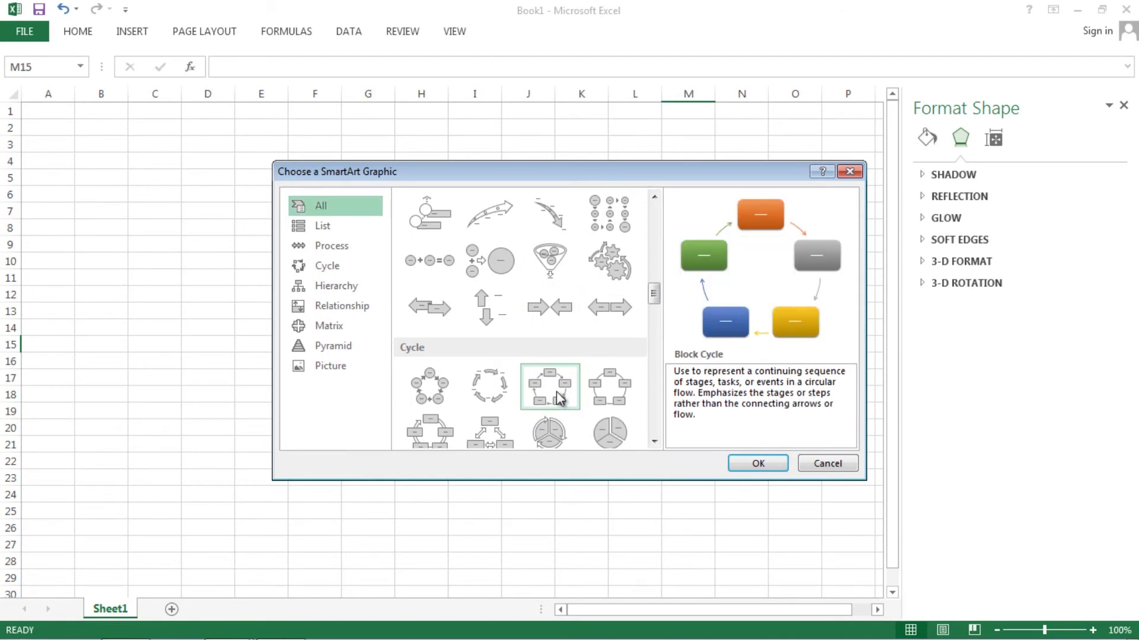
left_click(756, 463)
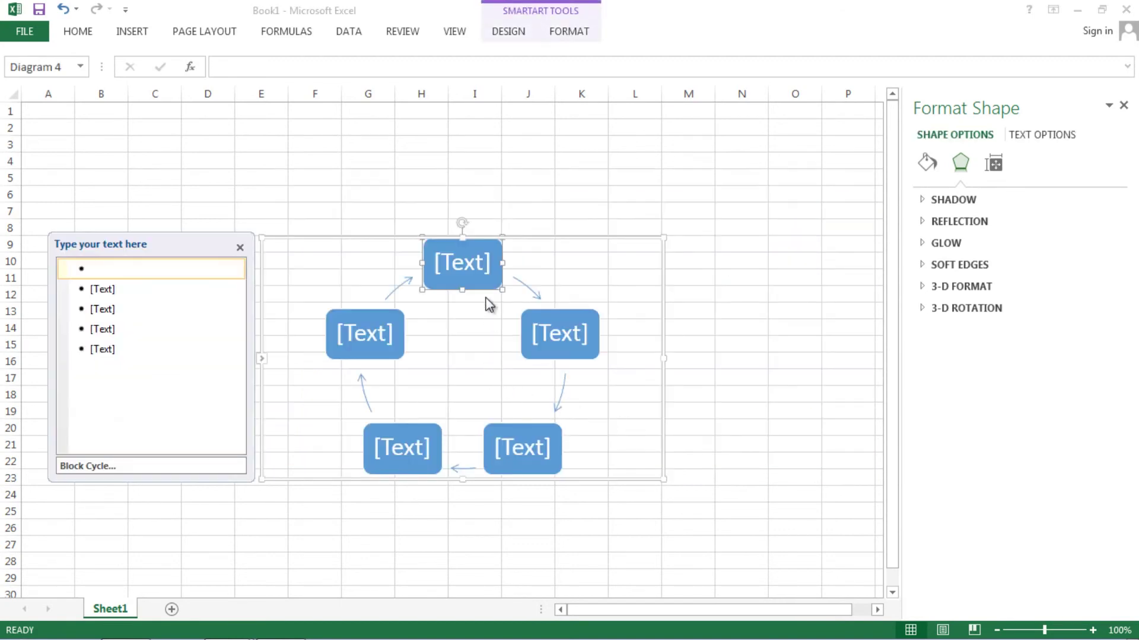
Fill the five Block Cycle blocks clockwise from the uppermost one with "a", "b", "c", "d" and "e".
left_click(466, 271)
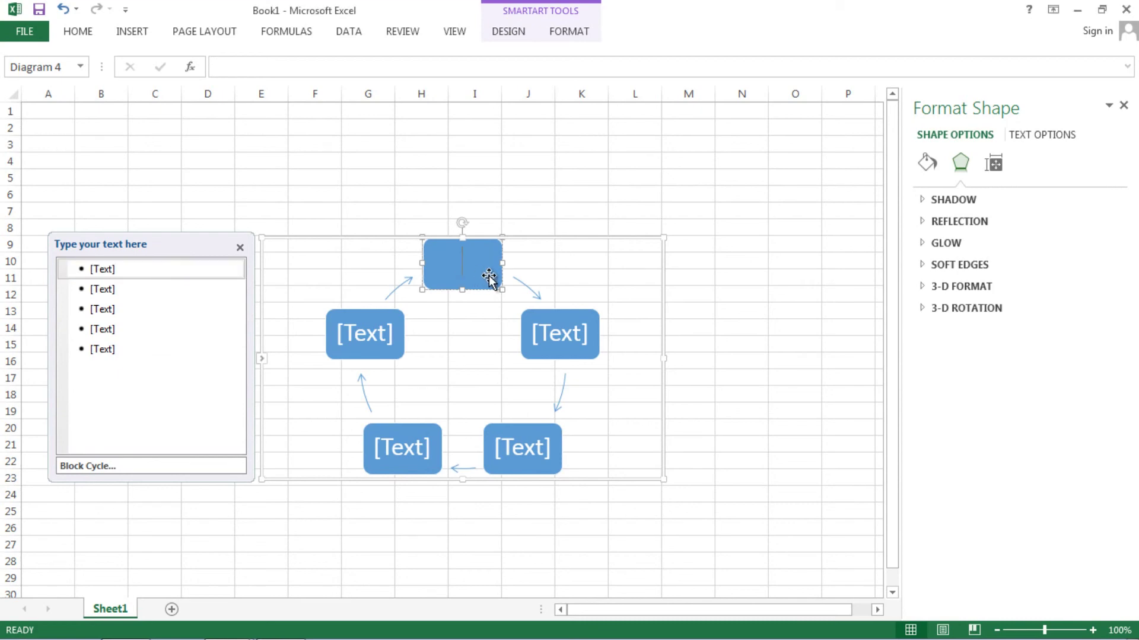
type("a")
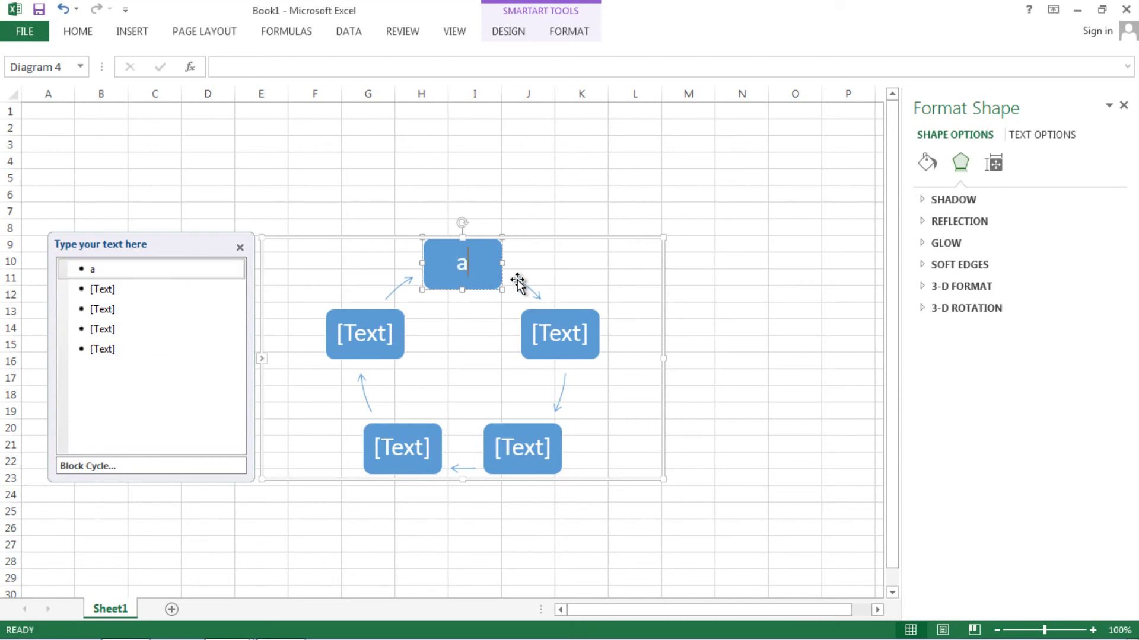
left_click(560, 336)
type("b")
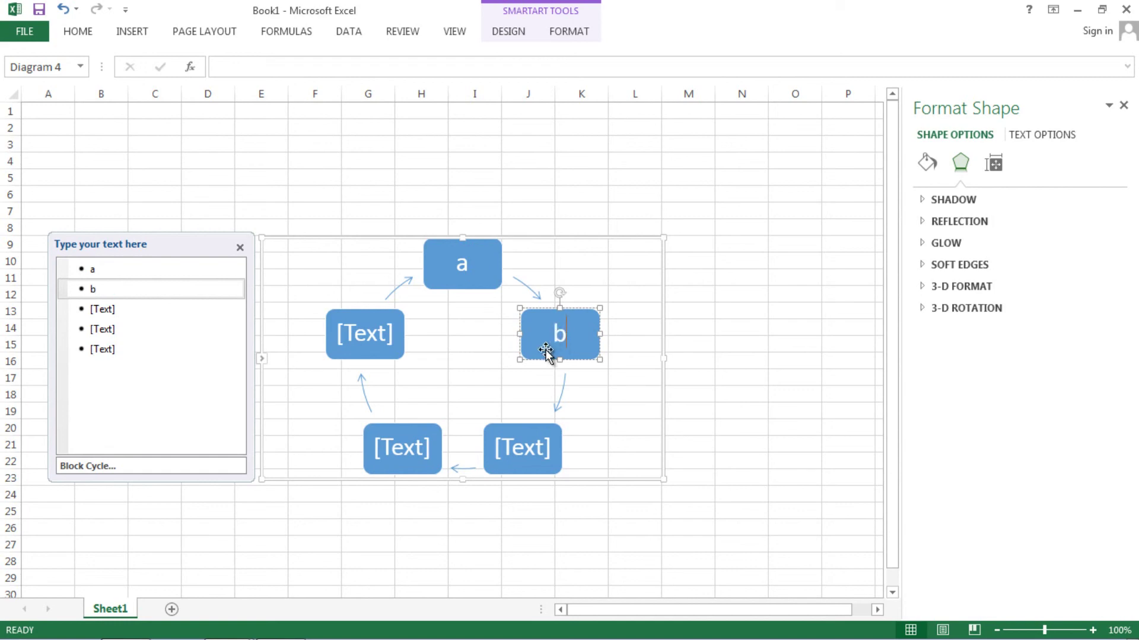
left_click(526, 451)
type("c")
left_click(395, 449)
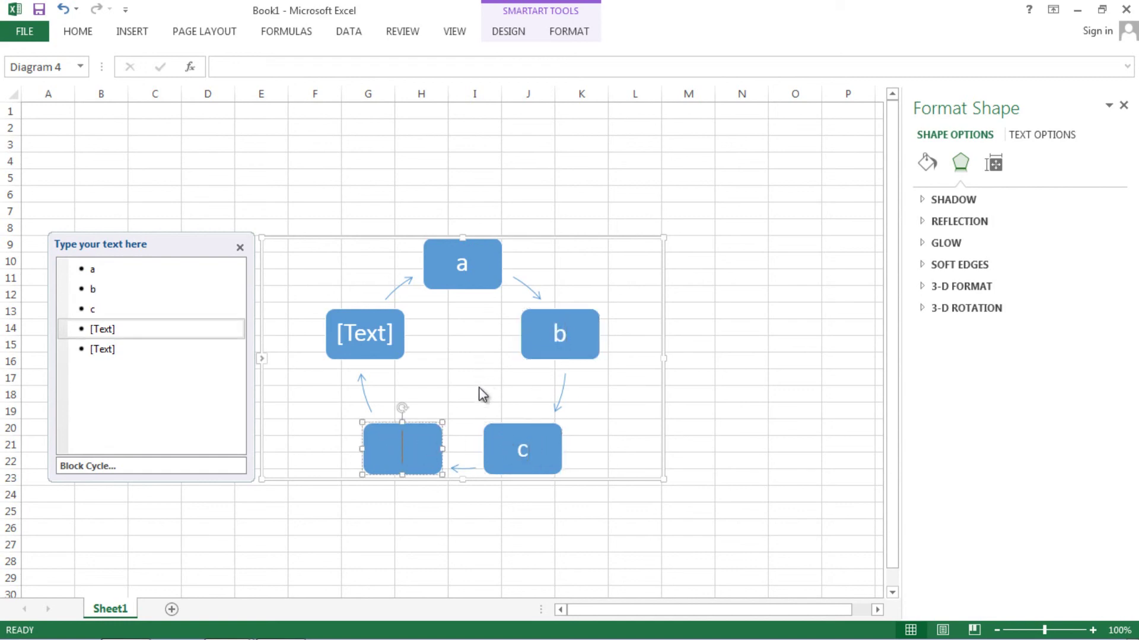
type("d")
left_click(370, 345)
type("e")
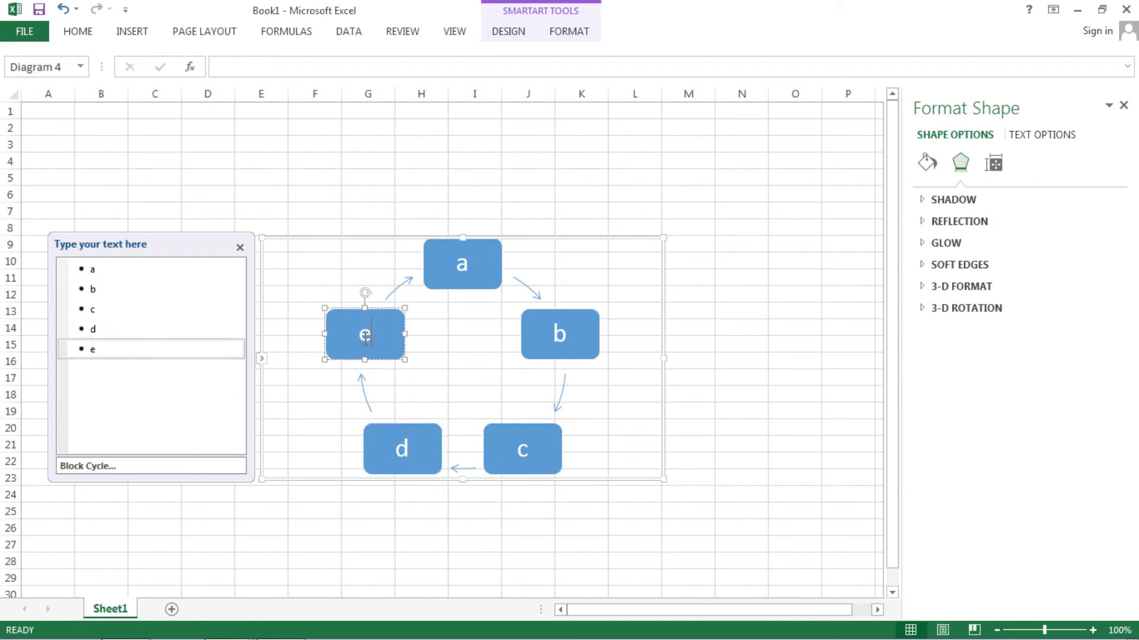
Enlarge the Block Cycle graphic from its upper-right corner to about cell M6, and delete the whole graphic from the sheet.
left_click(708, 309)
left_click(570, 299)
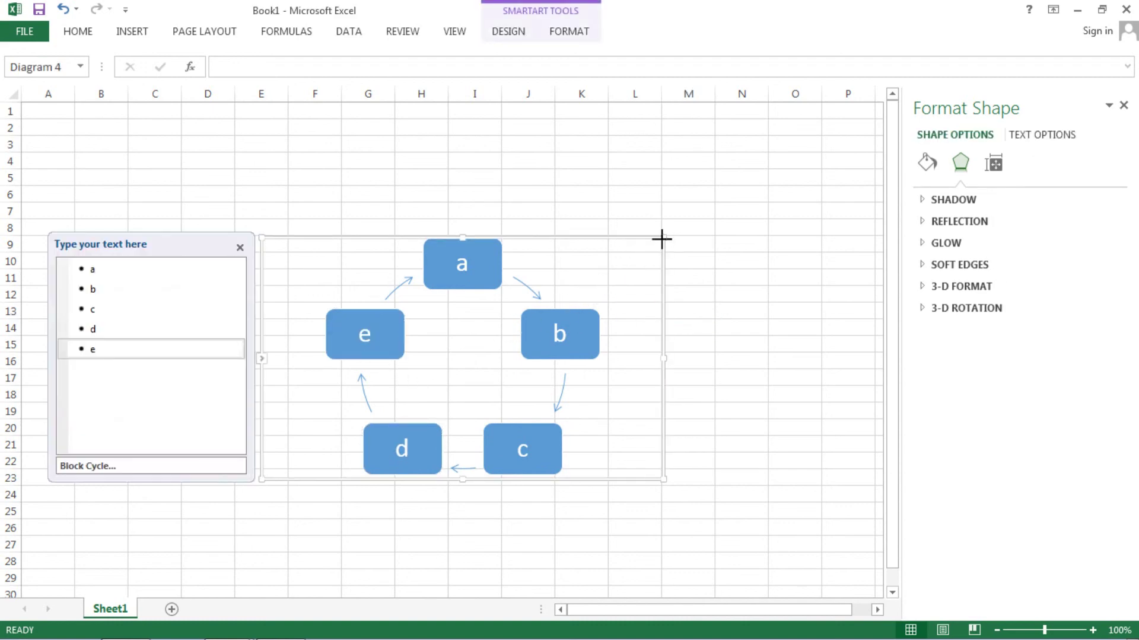
left_click_drag(661, 240, 691, 198)
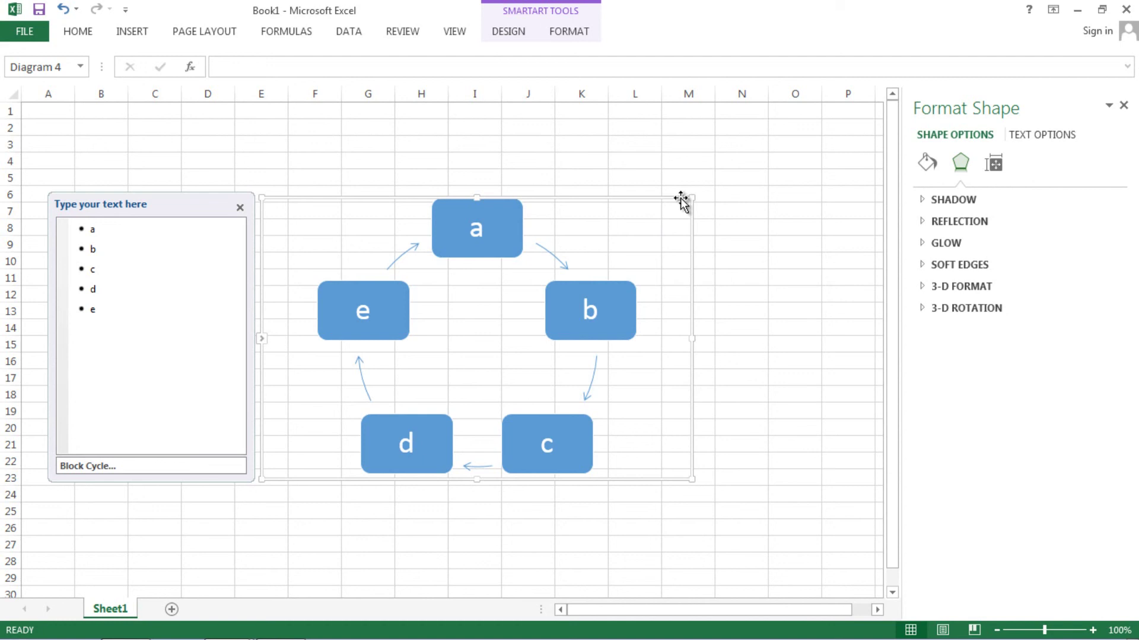
key("Delete")
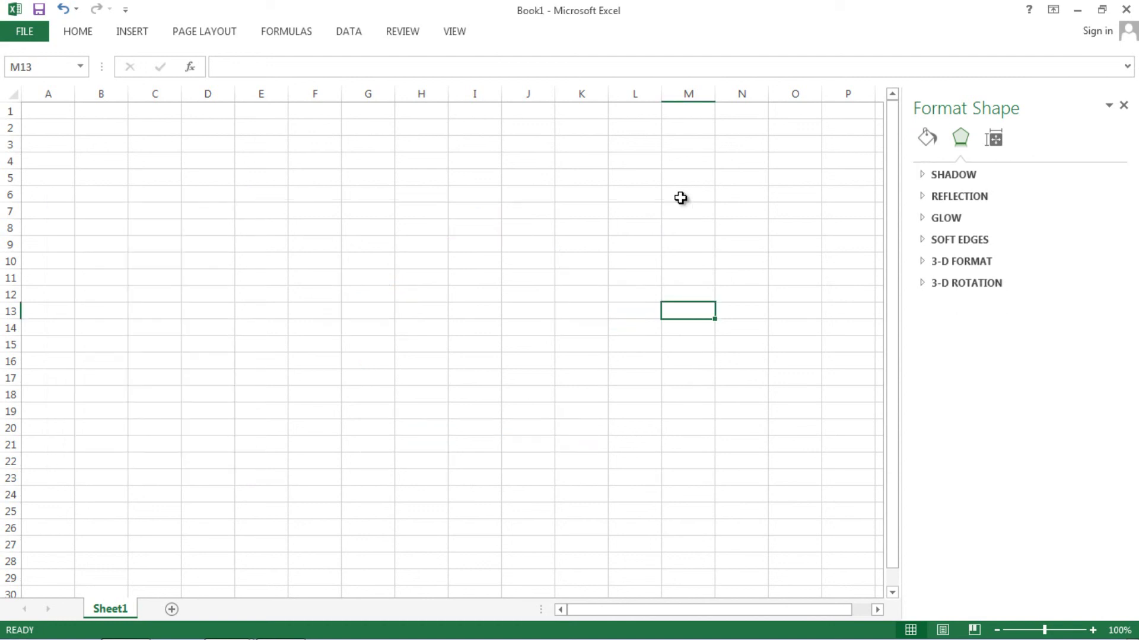